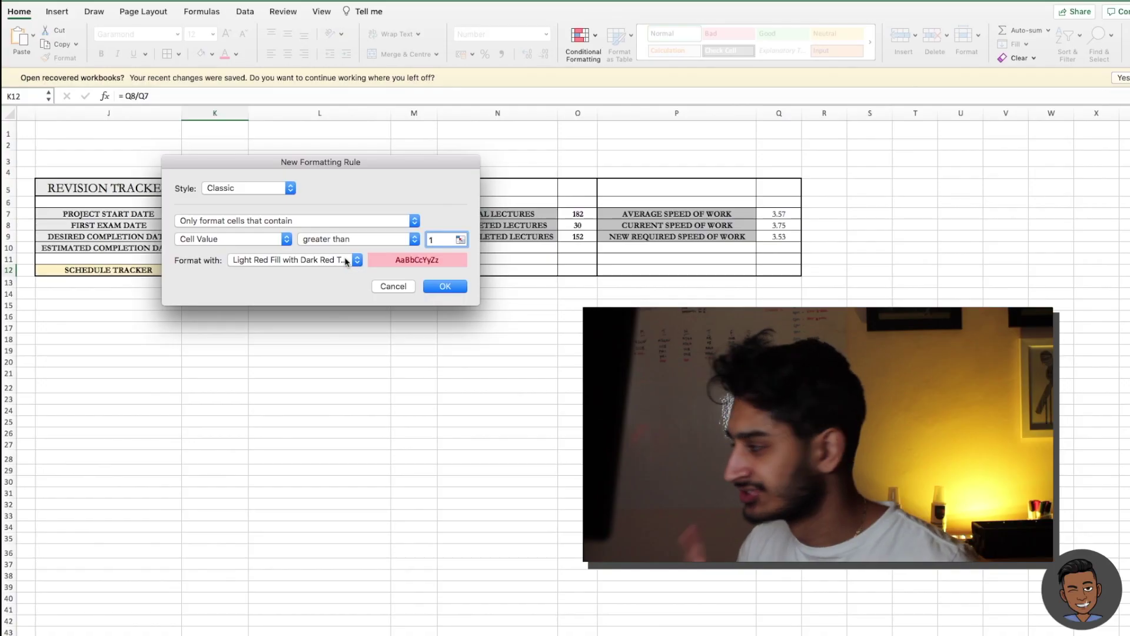
Format the Schedule Tracker value in K12 with Green Fill with Dark Green Text when it is greater than 1.
left_click(346, 261)
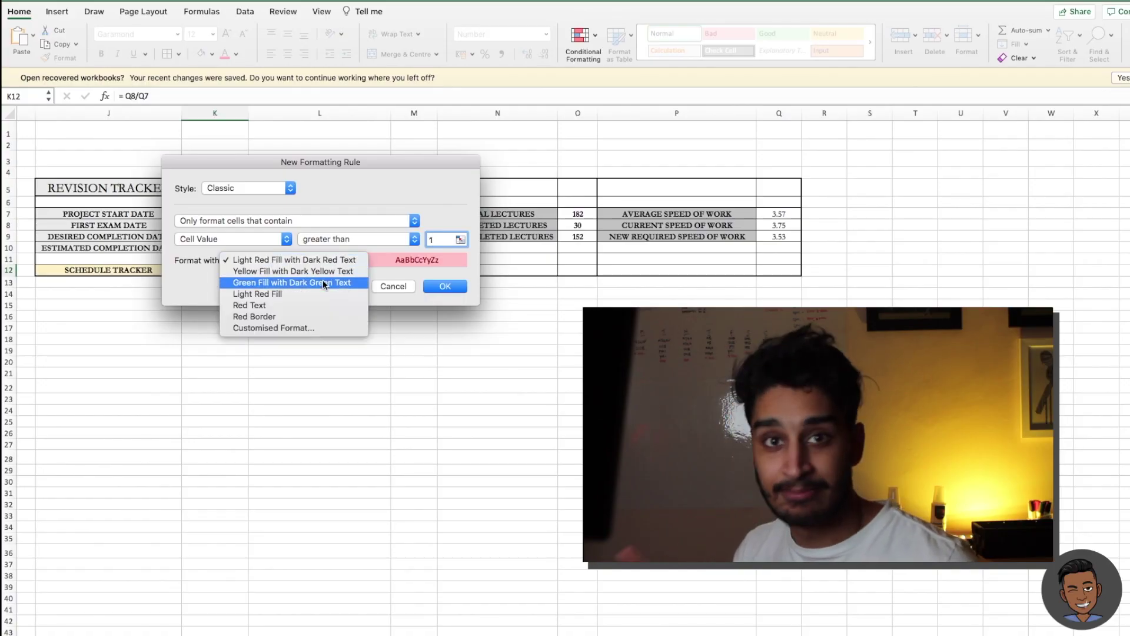
left_click(277, 281)
left_click(437, 289)
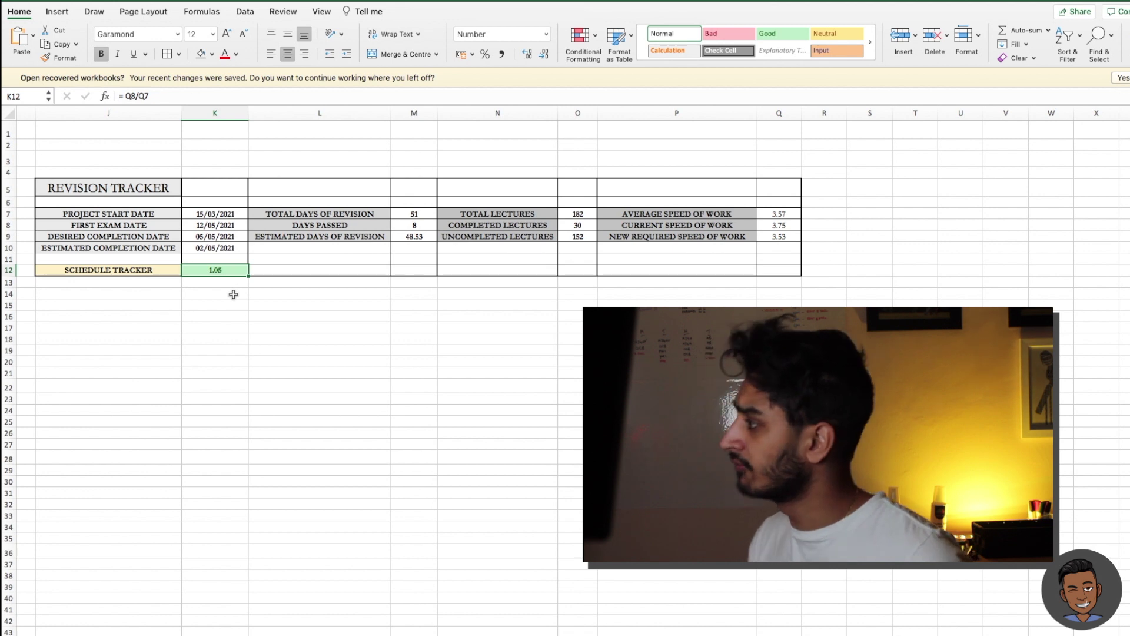
left_click(233, 295)
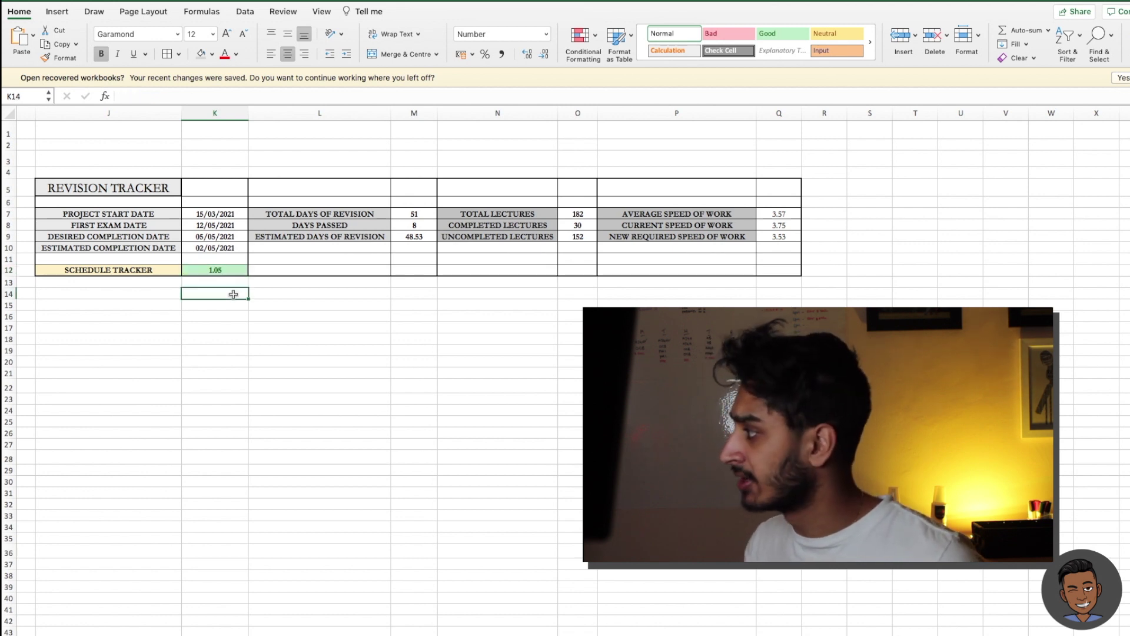
left_click(226, 273)
left_click(592, 55)
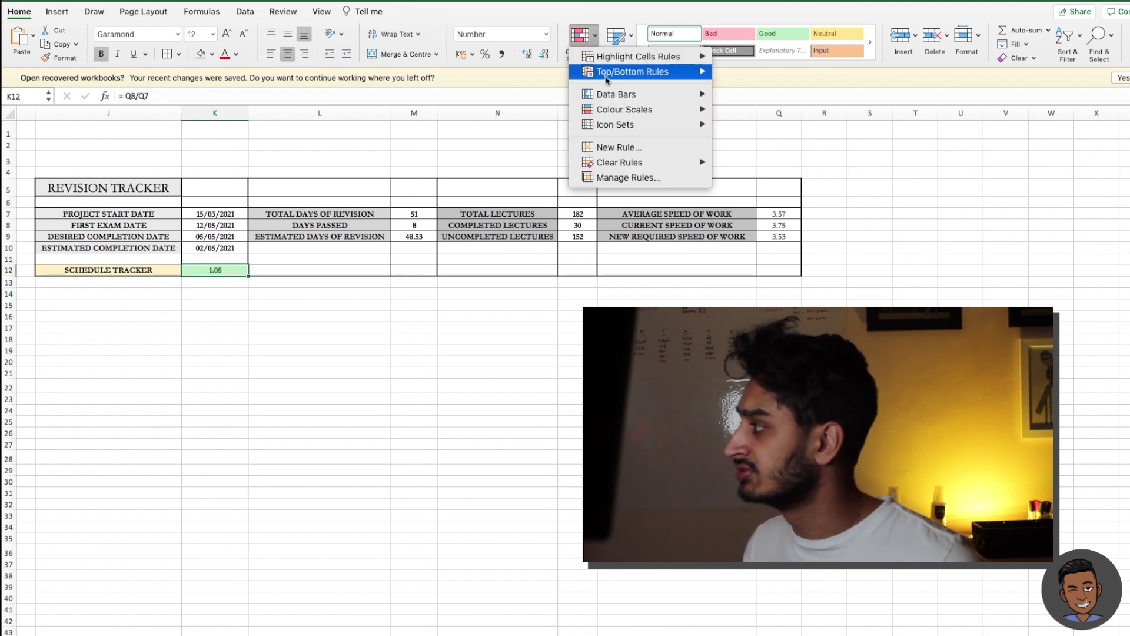
mouse_move(610, 62)
key("Escape")
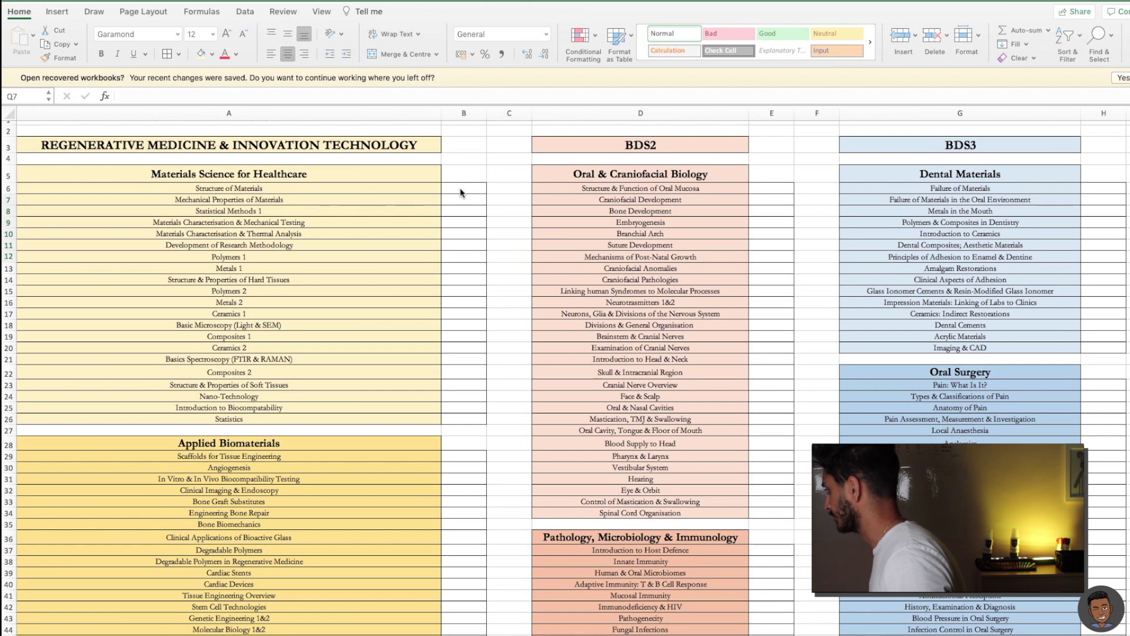
Add a conditional format to the column B cells beside the Regenerative Medicine lectures: equal to 1 gets Green Fill with Dark Green Text.
left_click_drag(461, 192, 476, 412)
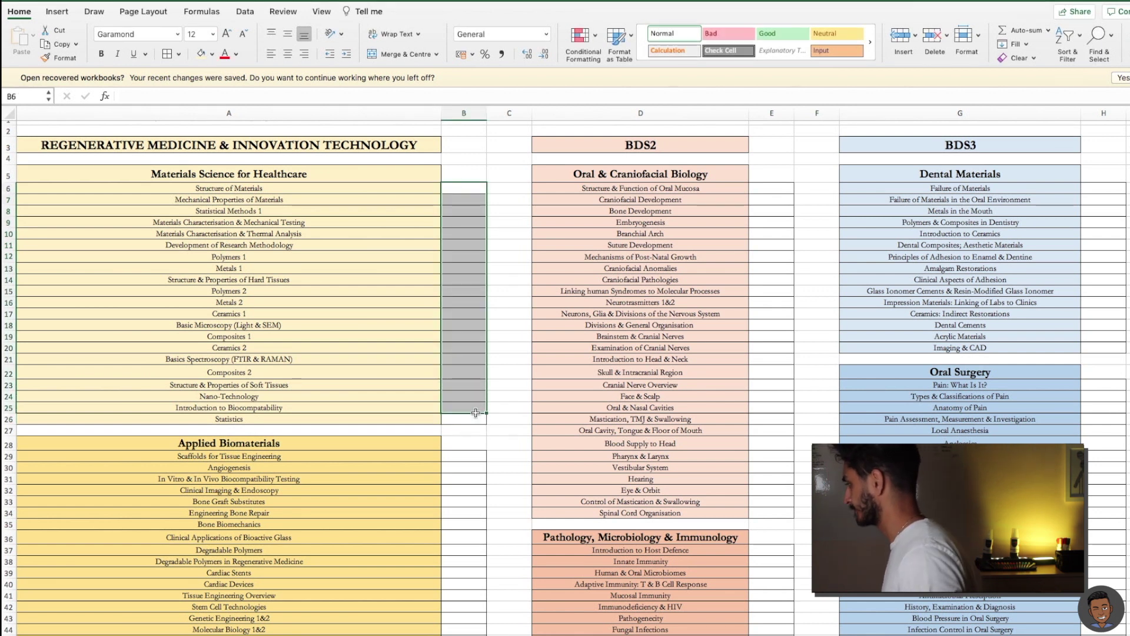
left_click(470, 419)
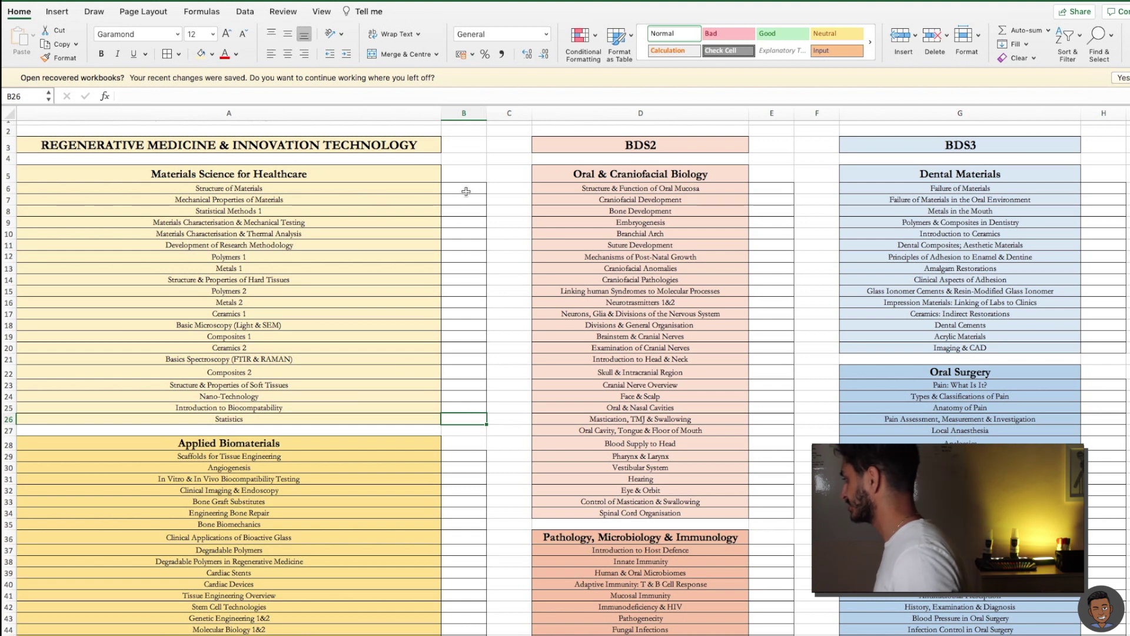
left_click_drag(466, 191, 470, 634)
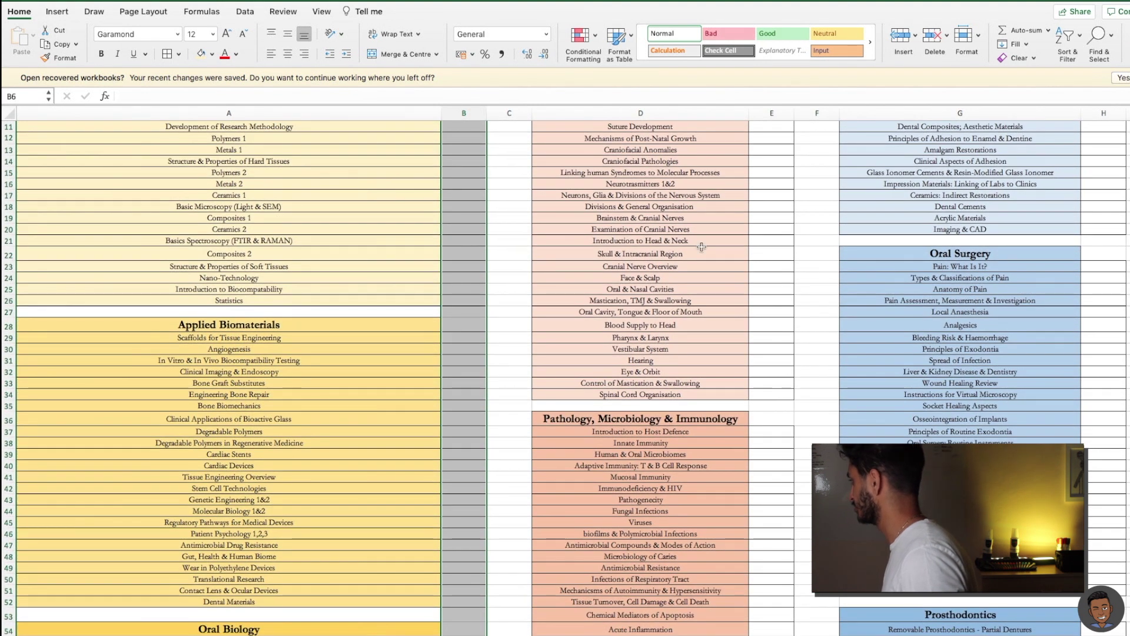
left_click(581, 36)
mouse_move(658, 74)
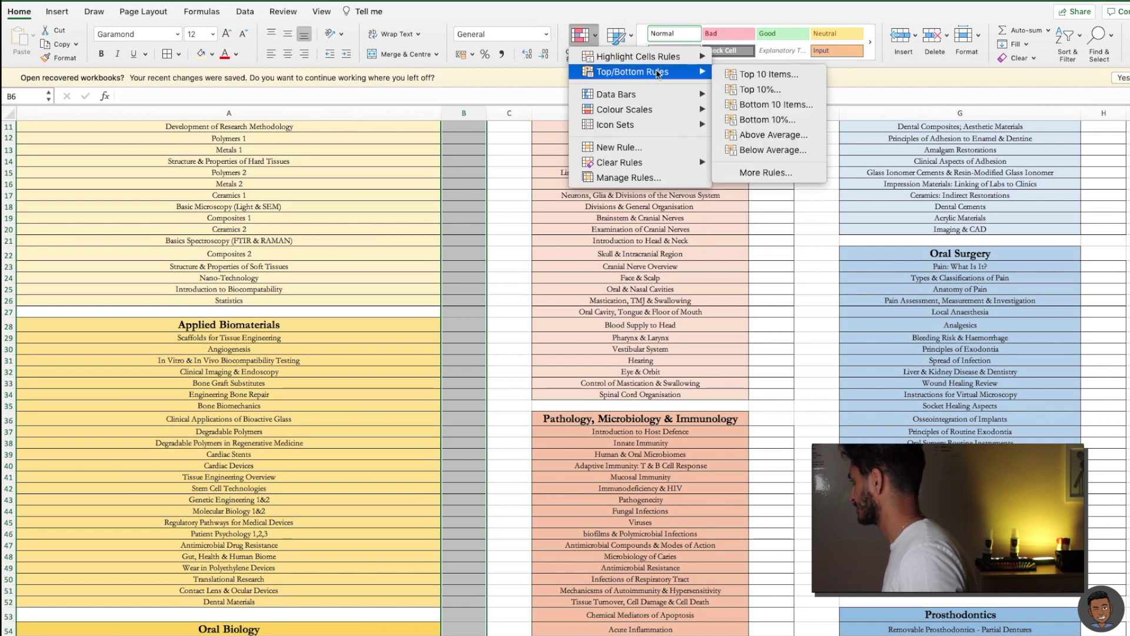
mouse_move(636, 56)
left_click(750, 106)
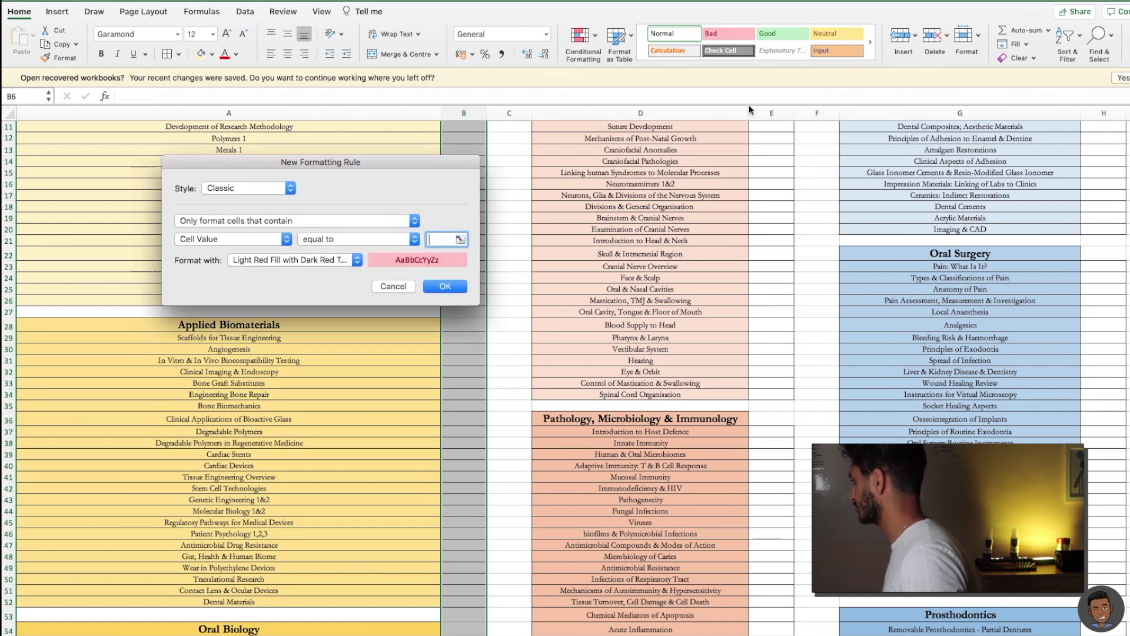
left_click(294, 259)
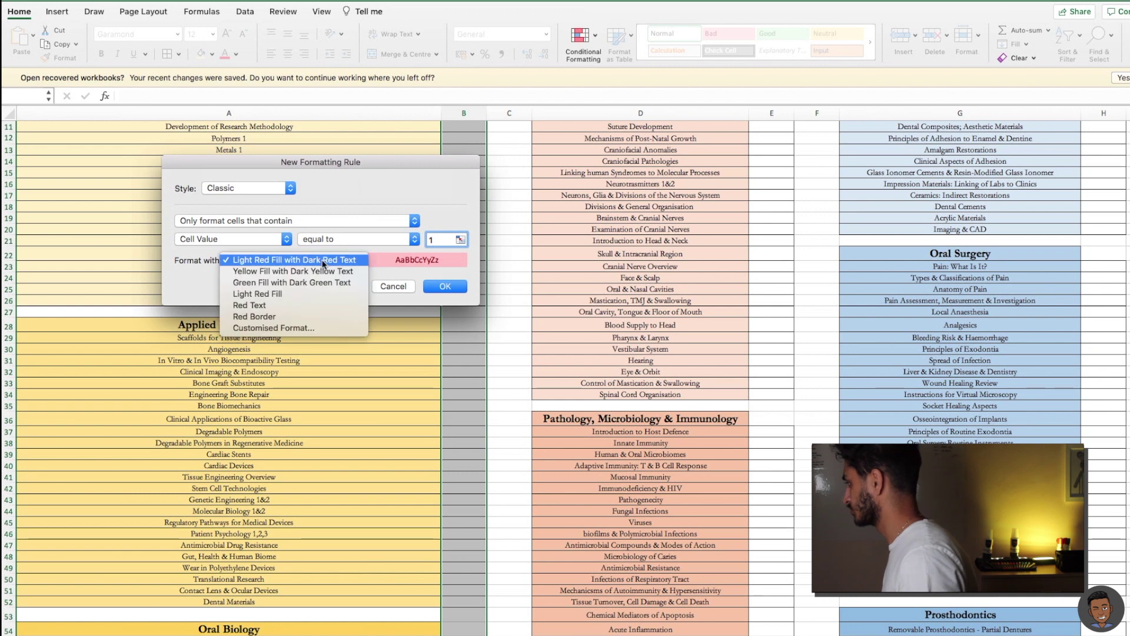
left_click(289, 282)
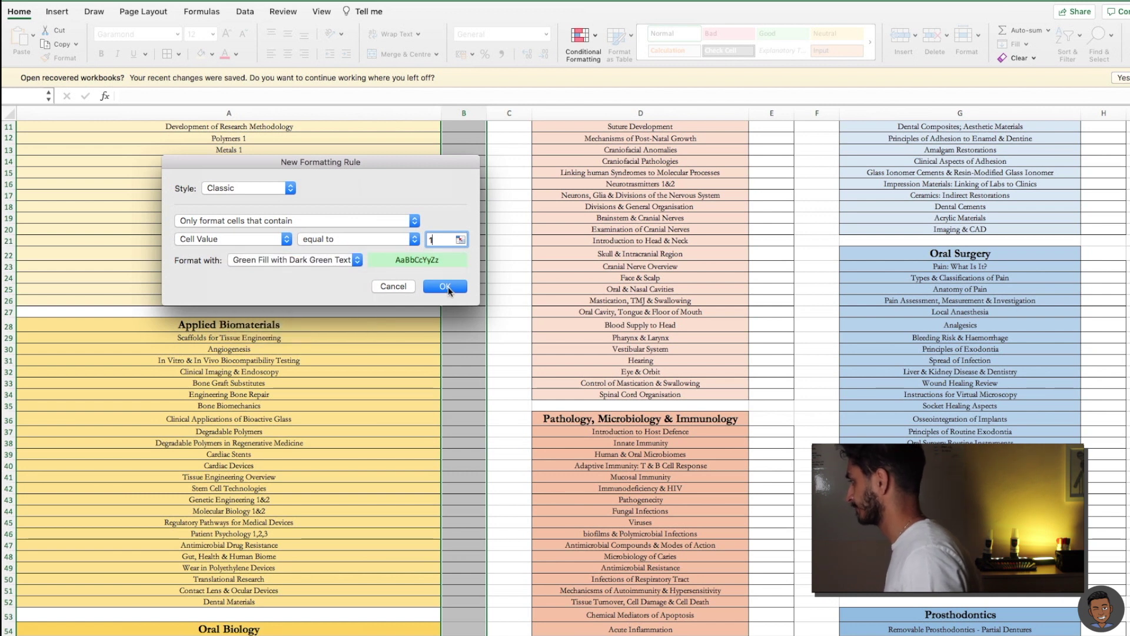
left_click(446, 286)
Add a conditional format to the column E cells beside the BDS2 lectures: equal to 1 gets Green Fill with Dark Green Text.
scroll(496, 299, "up", 5)
scroll(496, 299, "right", 4)
scroll(497, 298, "right", 1)
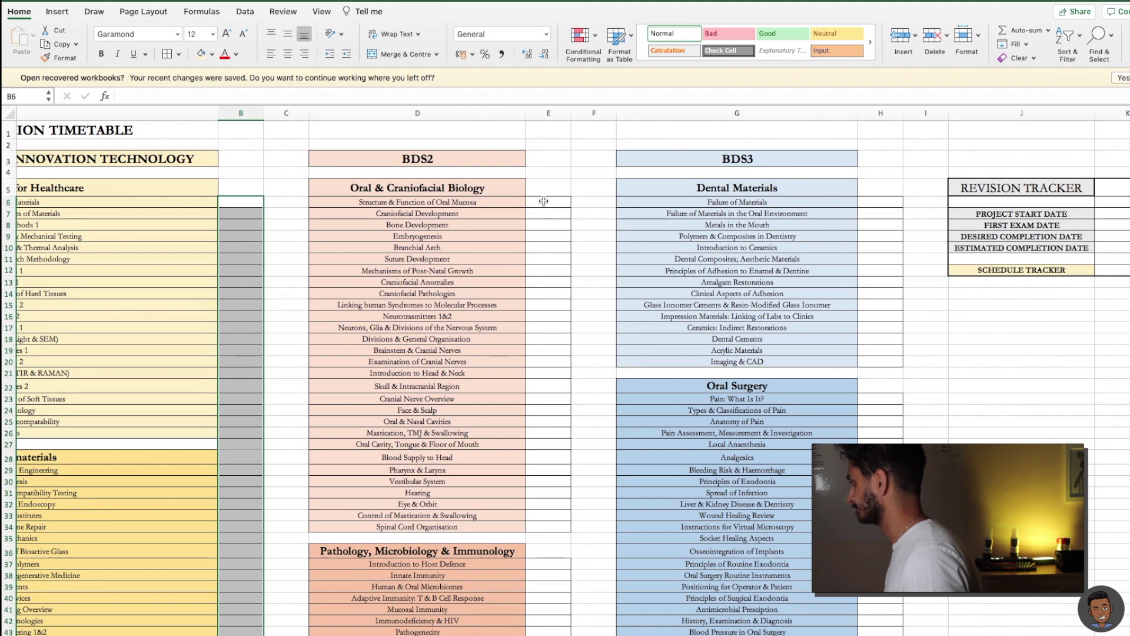
left_click_drag(544, 201, 544, 633)
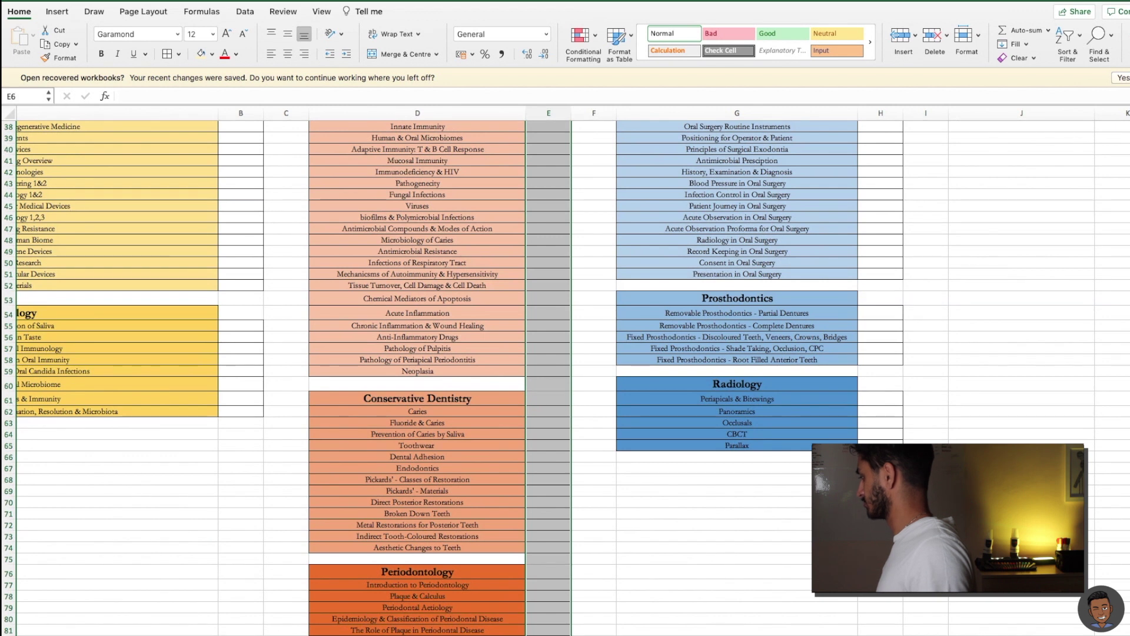
left_click(581, 37)
mouse_move(606, 57)
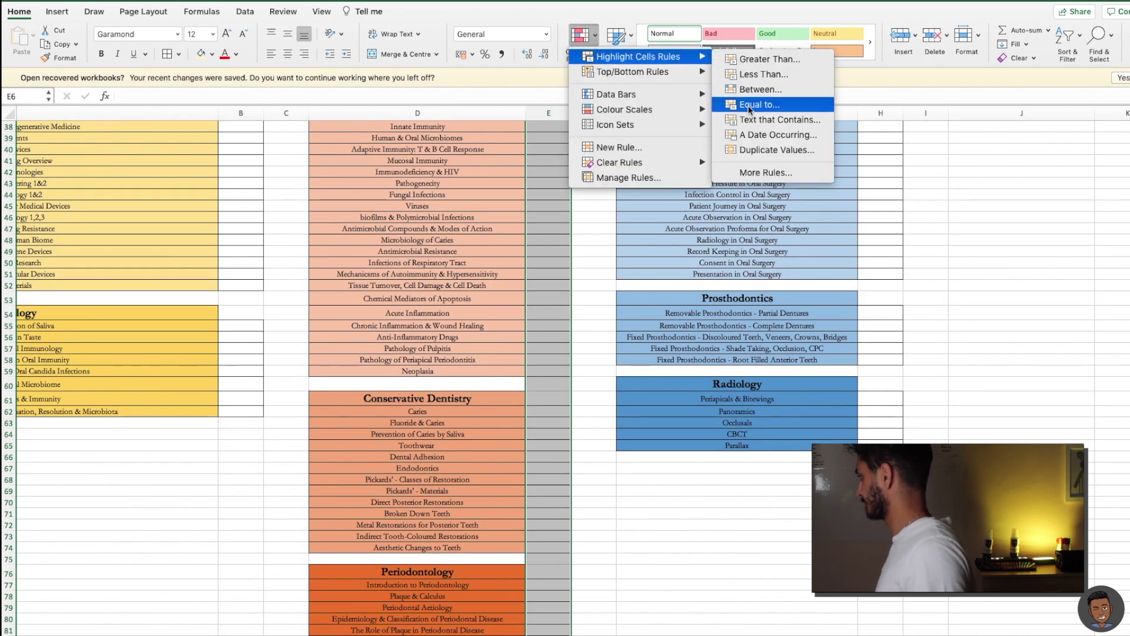
left_click(750, 109)
type("1")
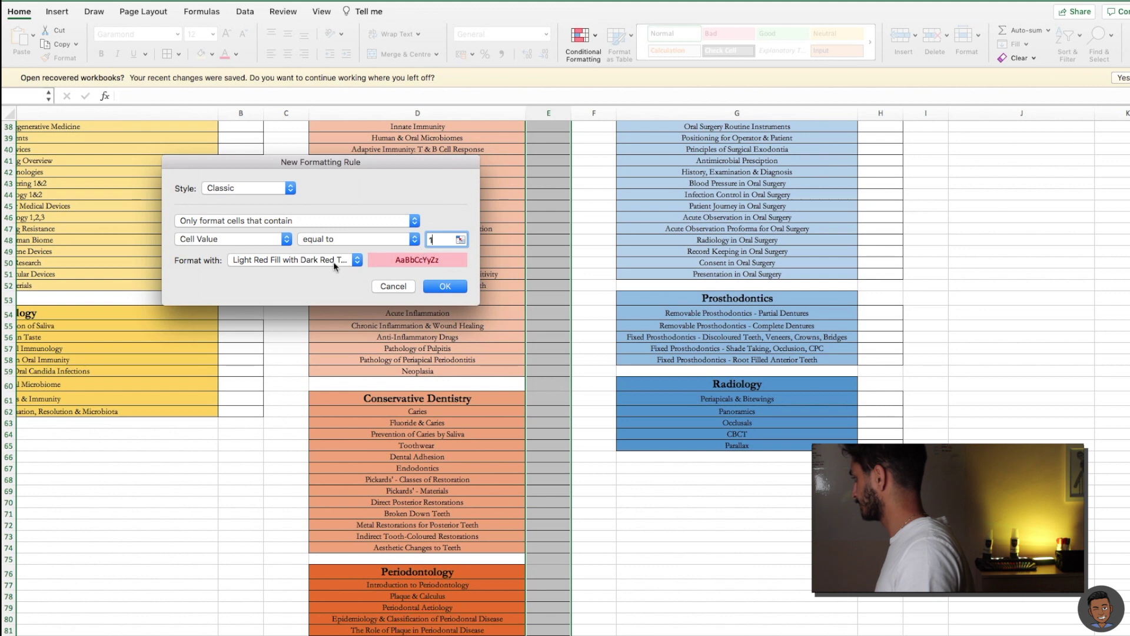
left_click(336, 263)
left_click(341, 278)
left_click(446, 286)
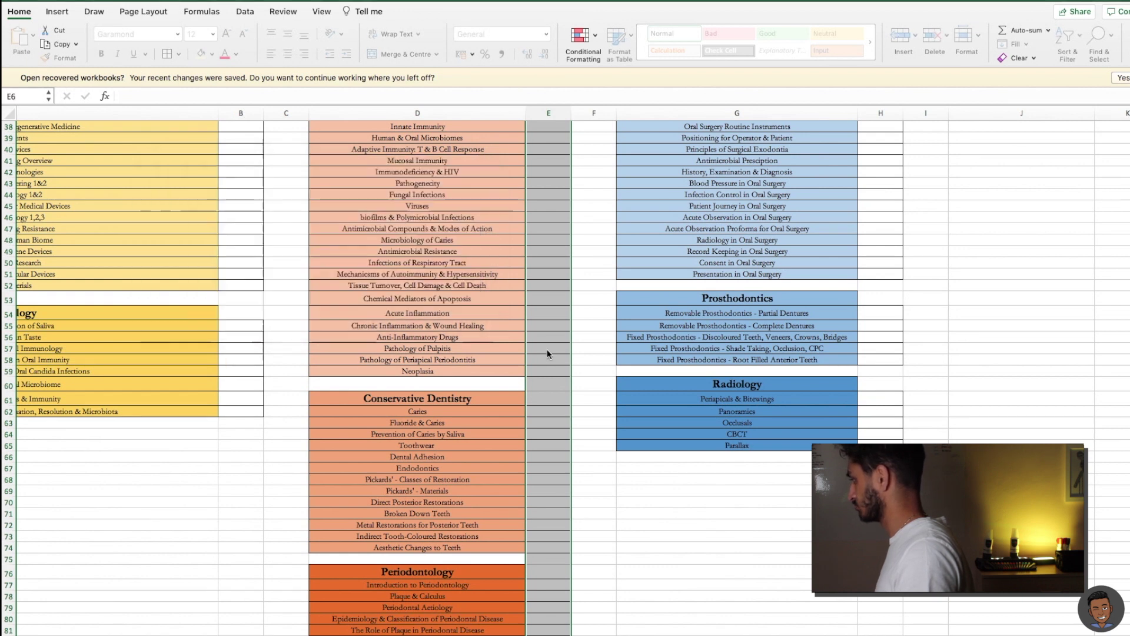
Add a conditional format to the column H cells beside the BDS3 lectures: equal to 1 gets Green Fill with Dark Green Text.
scroll(547, 352, "up", 10)
scroll(547, 352, "right", 8)
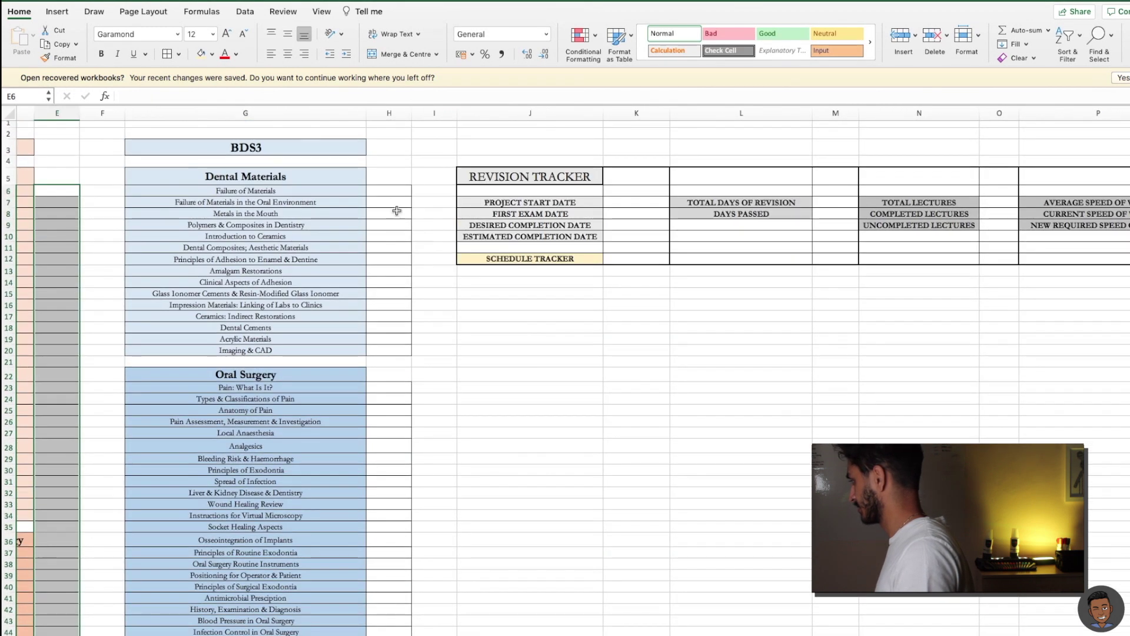
left_click_drag(390, 192, 388, 633)
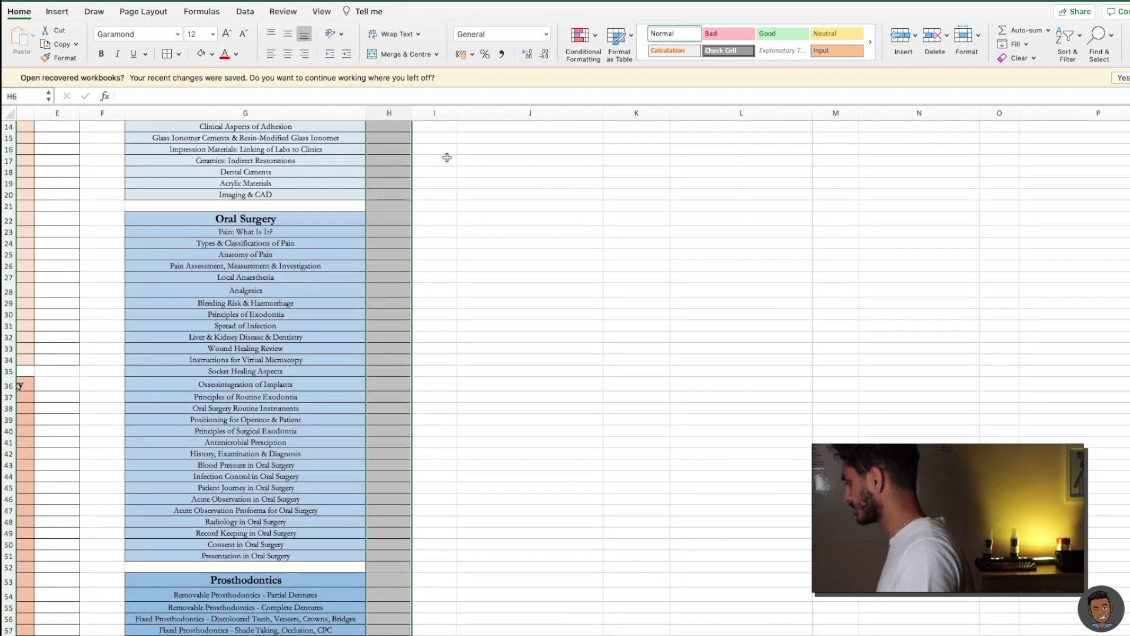
left_click(581, 35)
mouse_move(600, 59)
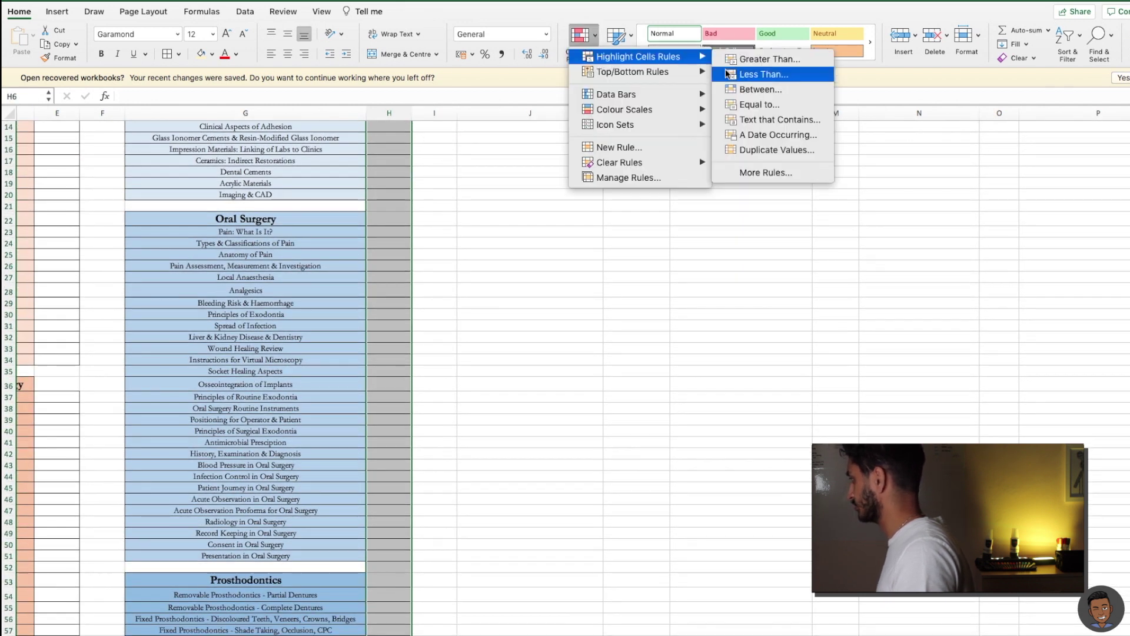
left_click(741, 104)
type("1")
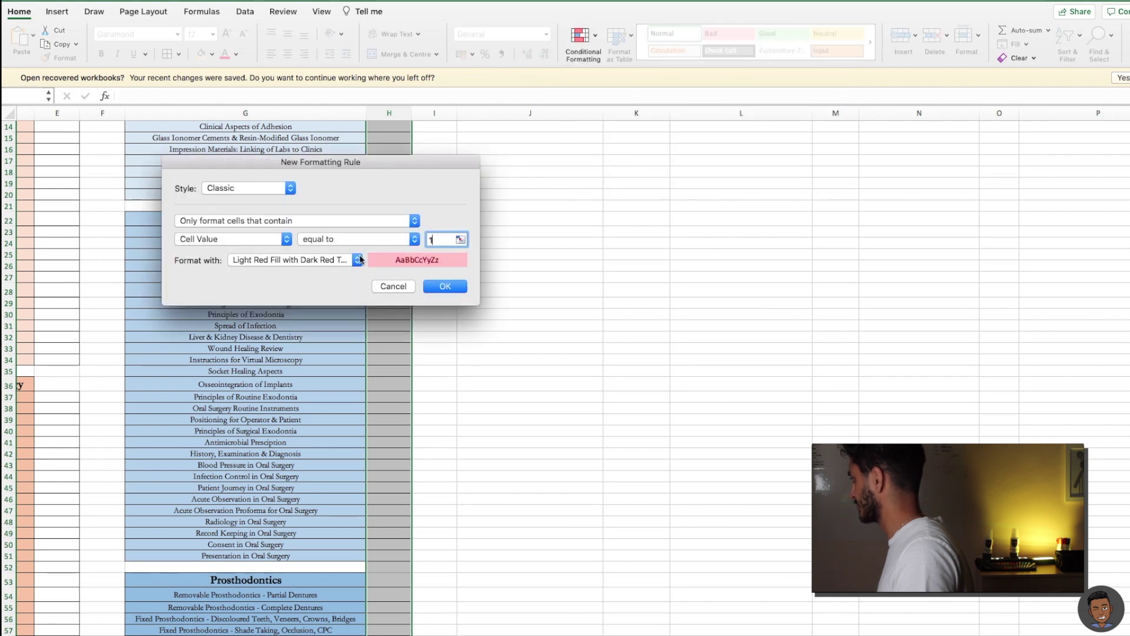
left_click(357, 260)
left_click(318, 285)
left_click(433, 286)
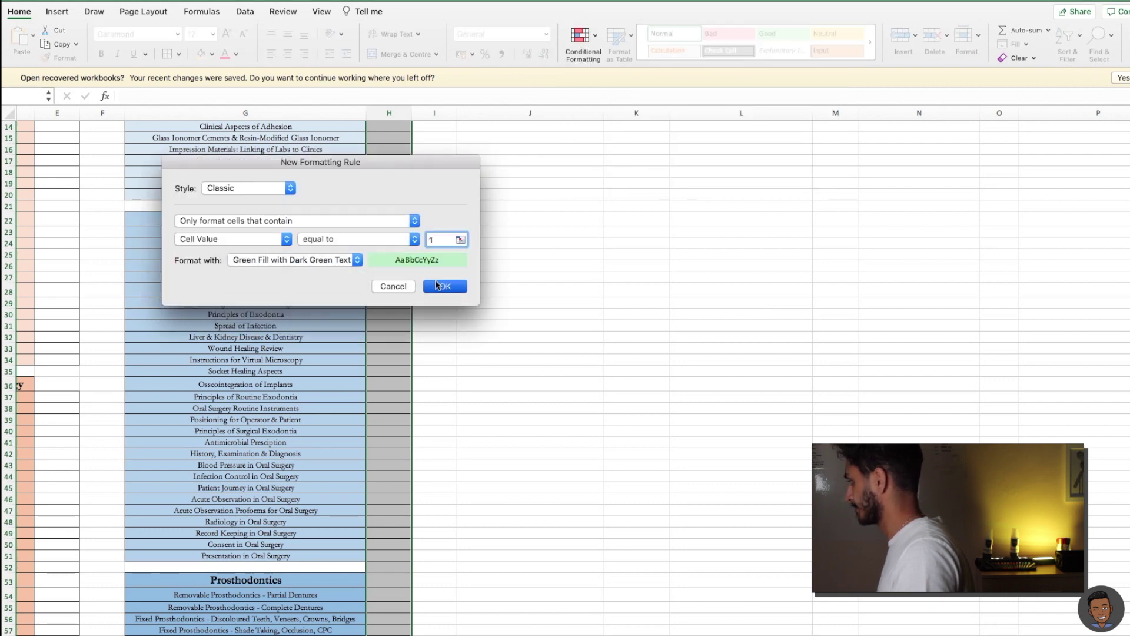
Mark the Structure of Materials lecture as completed by entering 1 in B6.
scroll(215, 341, "left", 10)
scroll(214, 341, "up", 5)
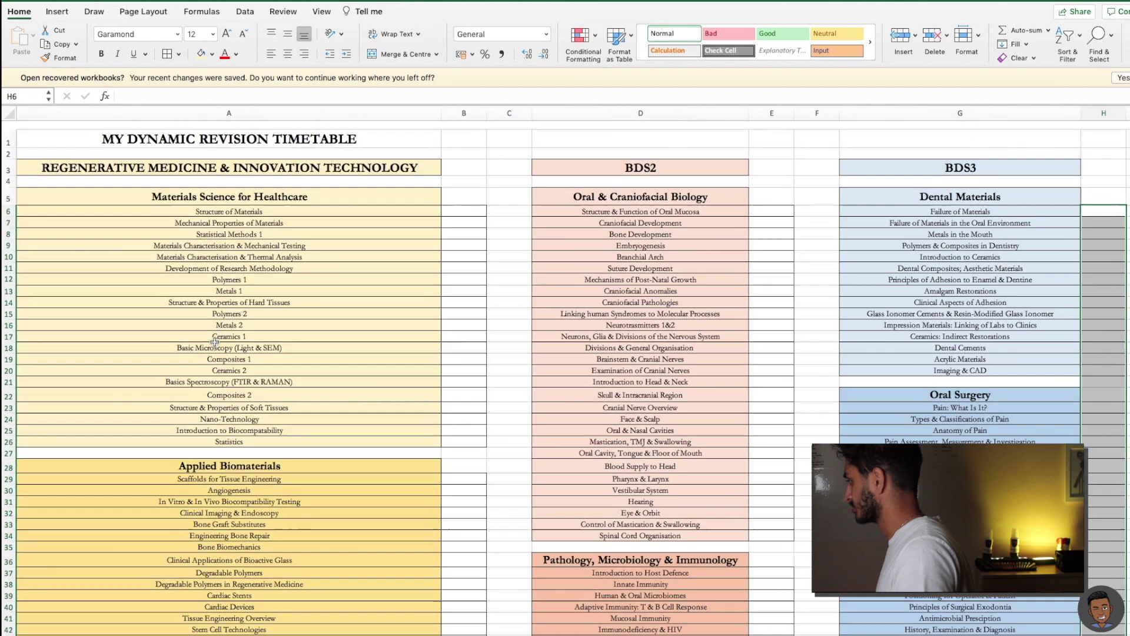
left_click(473, 200)
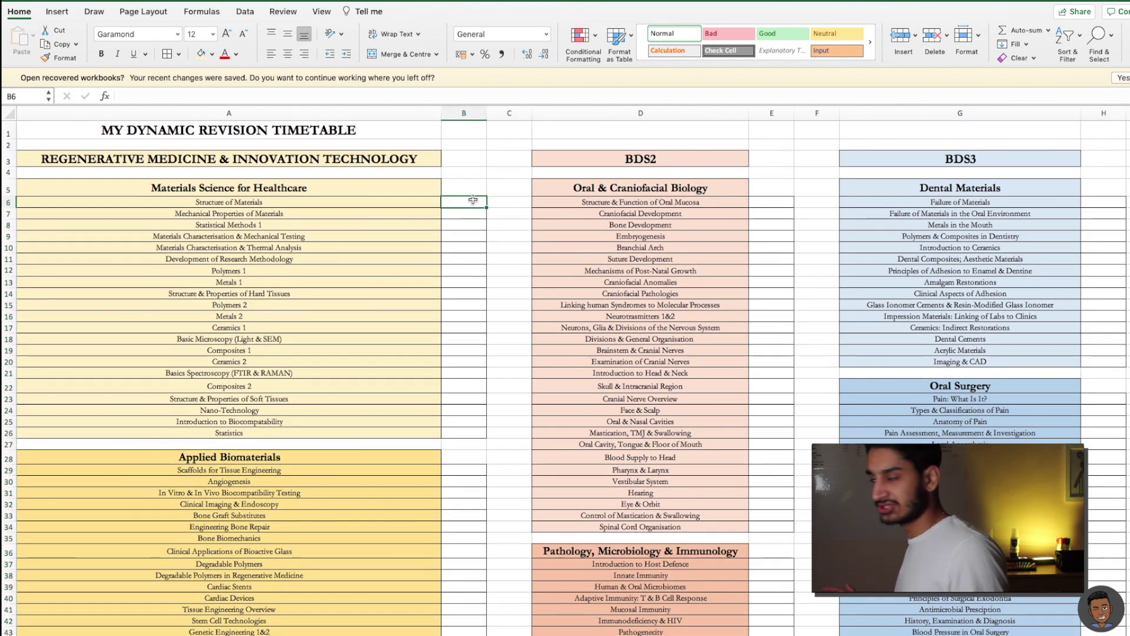
type("1")
key("Return")
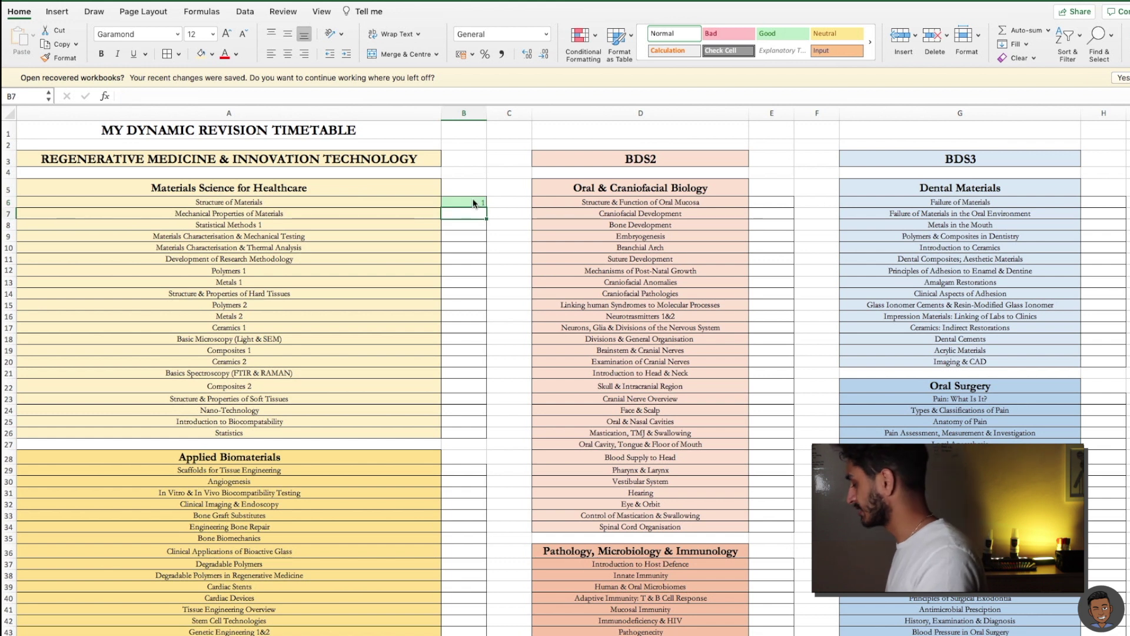
Set the font size of the completion cells B6:B62 to 1 so that only the fill colour shows.
left_click(471, 201)
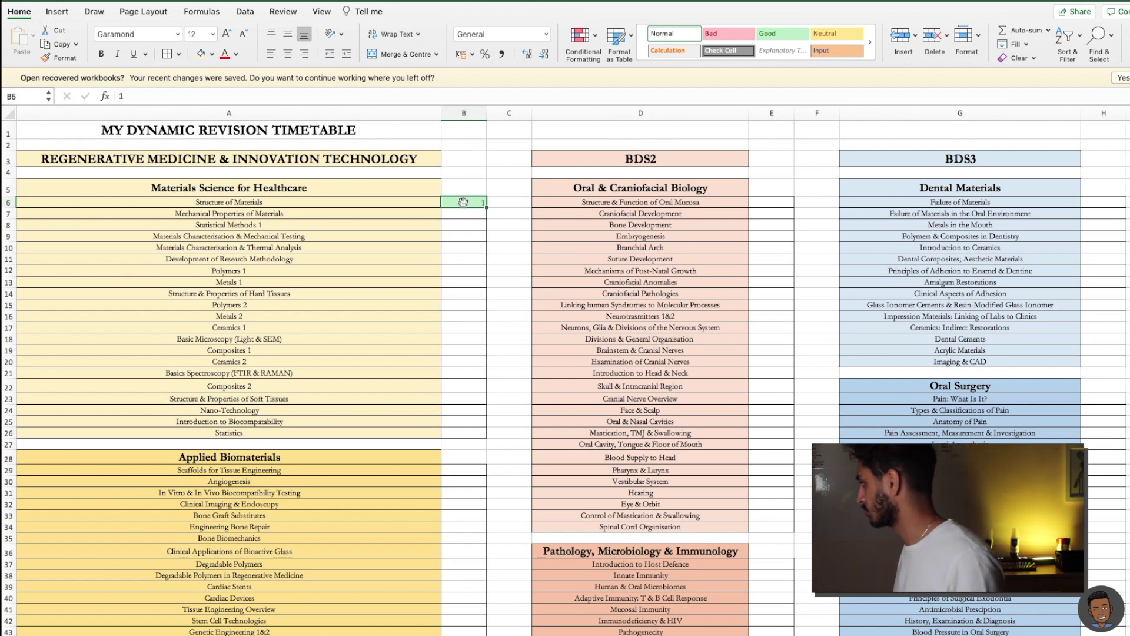
left_click_drag(464, 202, 471, 465)
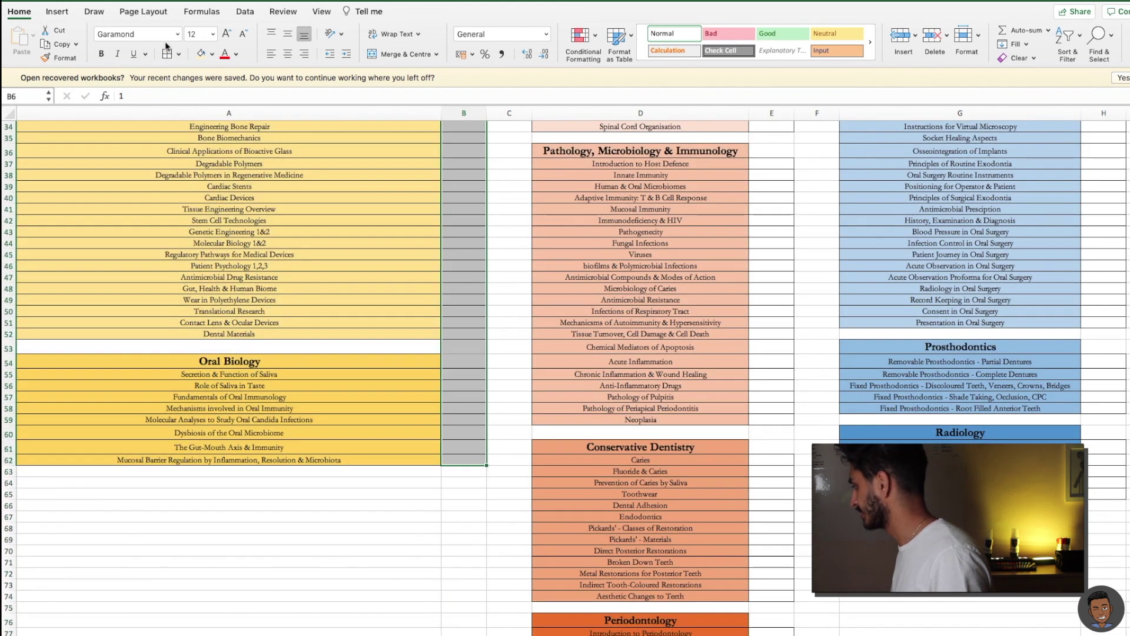
left_click(203, 33)
type("1")
scroll(234, 108, "up", 10)
left_click(484, 213)
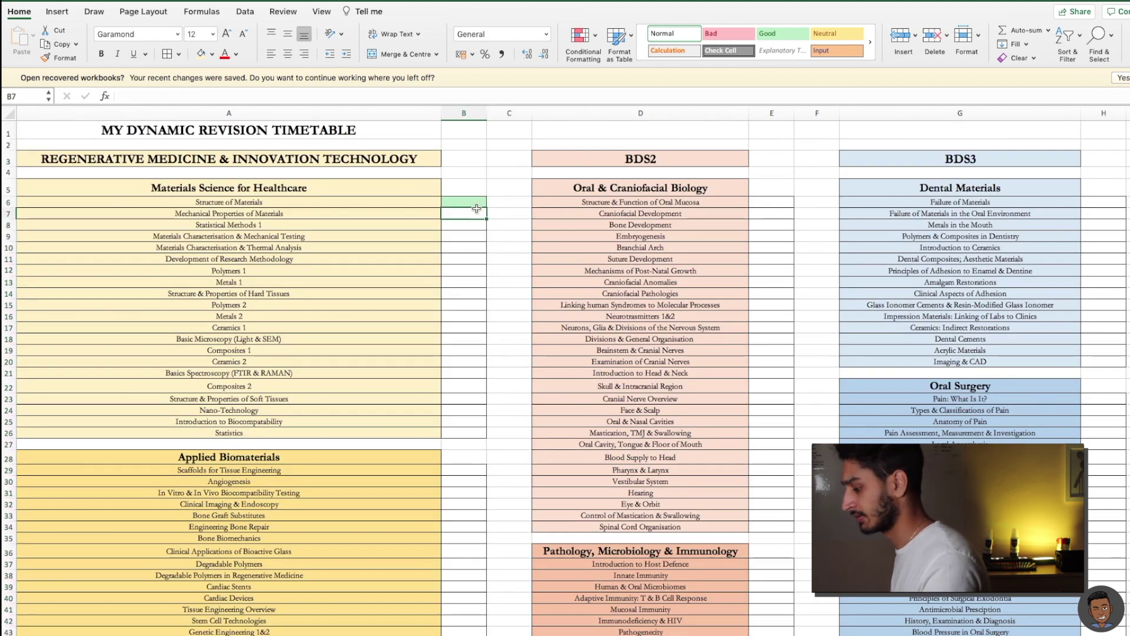
left_click(489, 214)
left_click(476, 205)
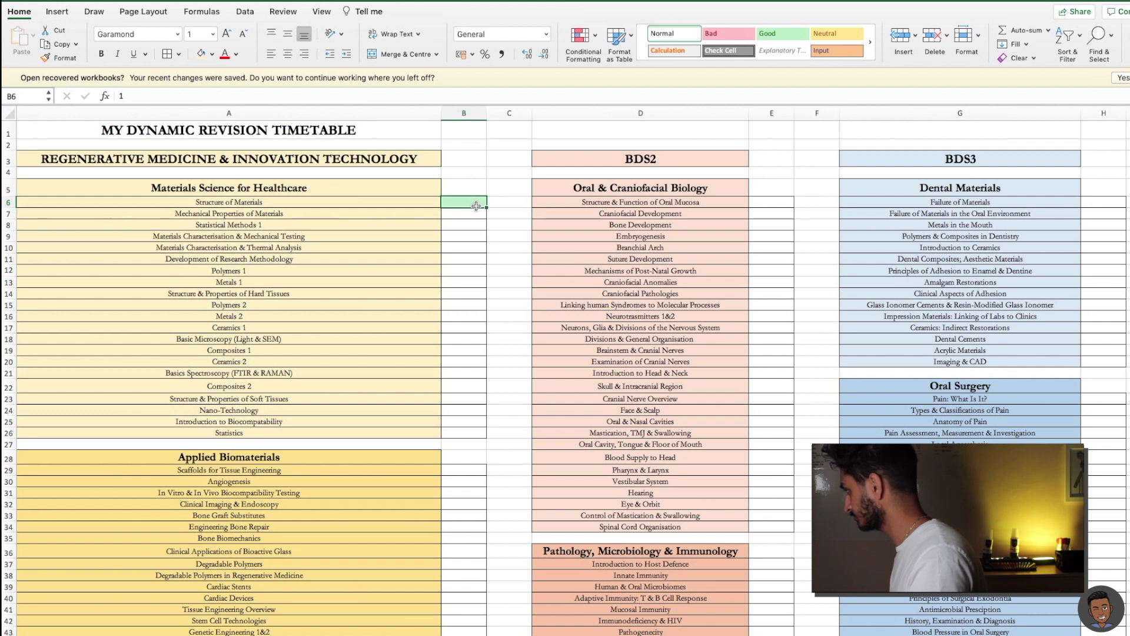
Set the font size of the completion cells beside the BDS2 and BDS3 lectures, columns E and H, to 1.
left_click_drag(758, 205, 771, 634)
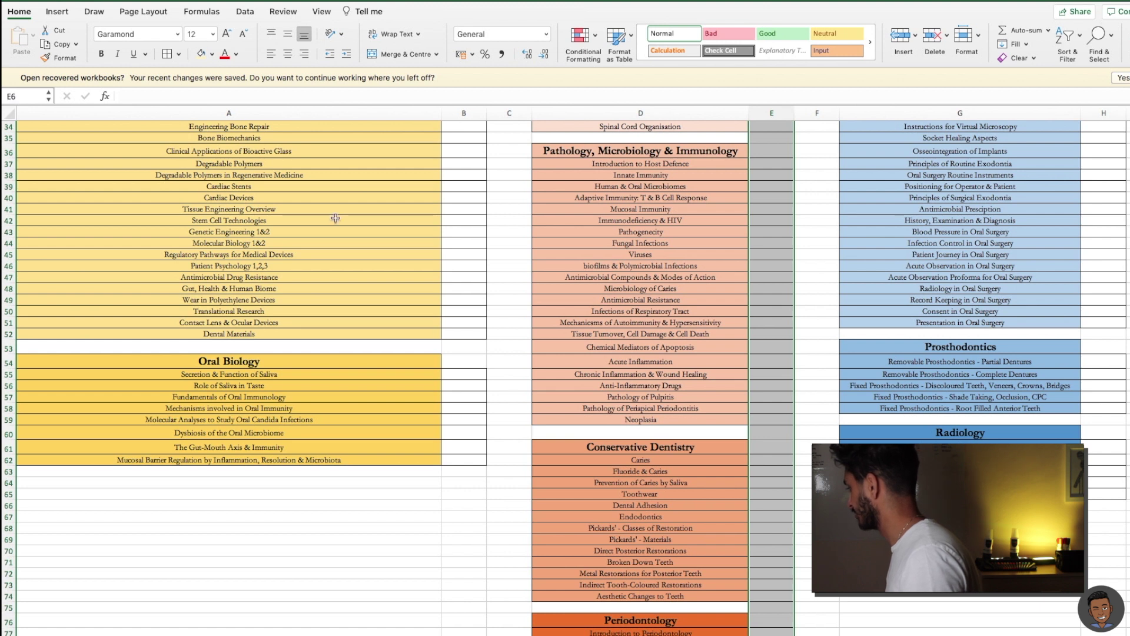
key("super+z")
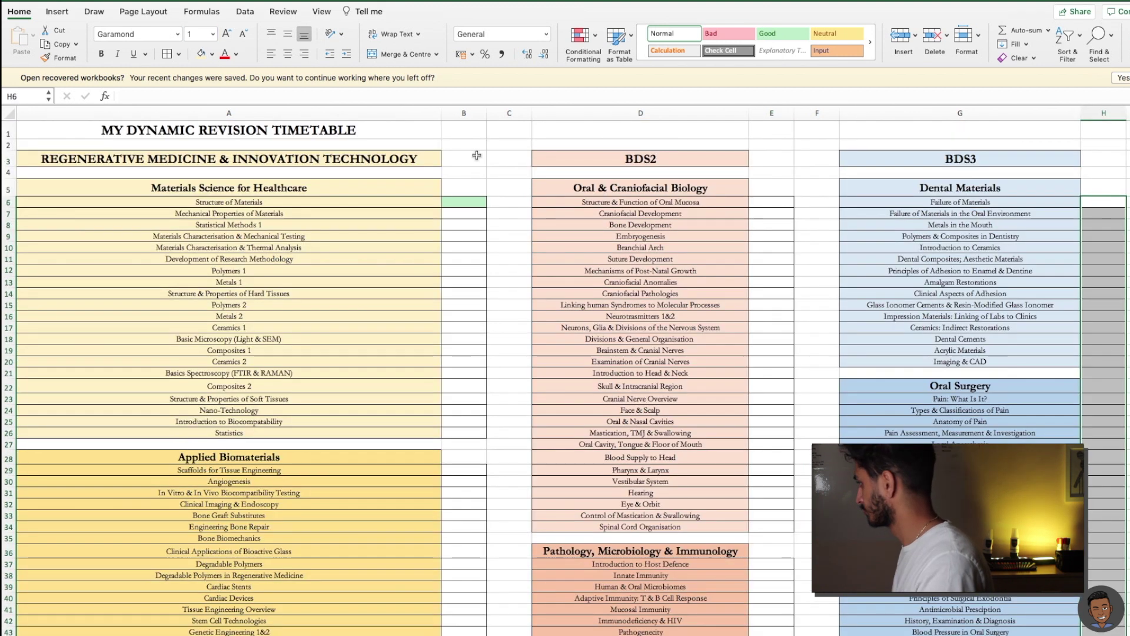
left_click(512, 200)
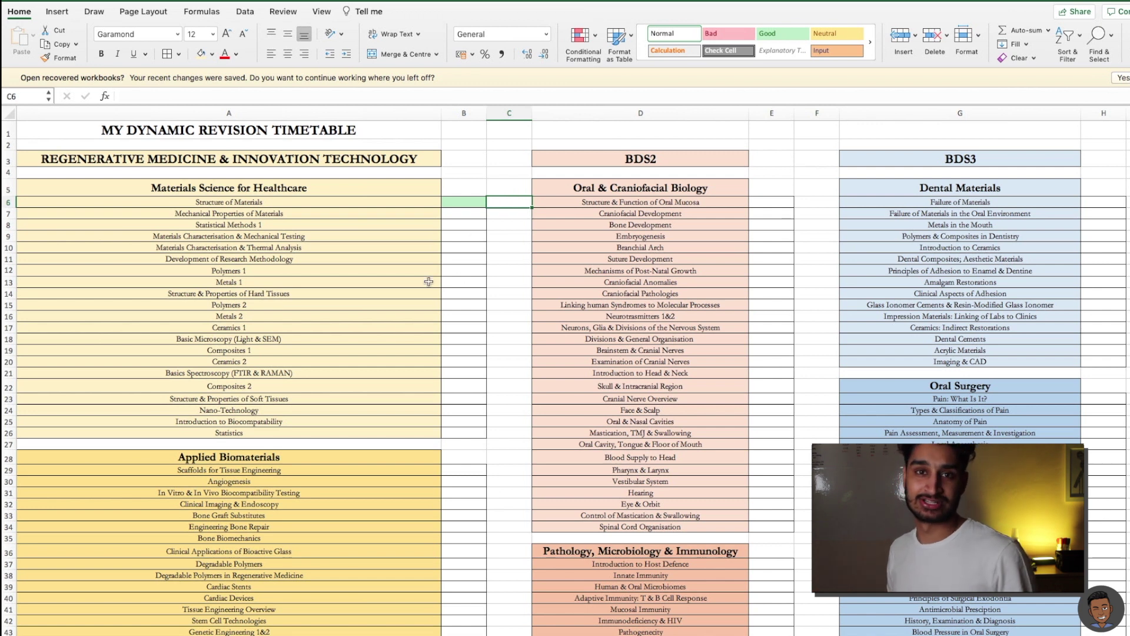
Mark more lectures as completed, including those in B7, B8, B18, B26, B39, B40, H42 and H43.
key("super+z")
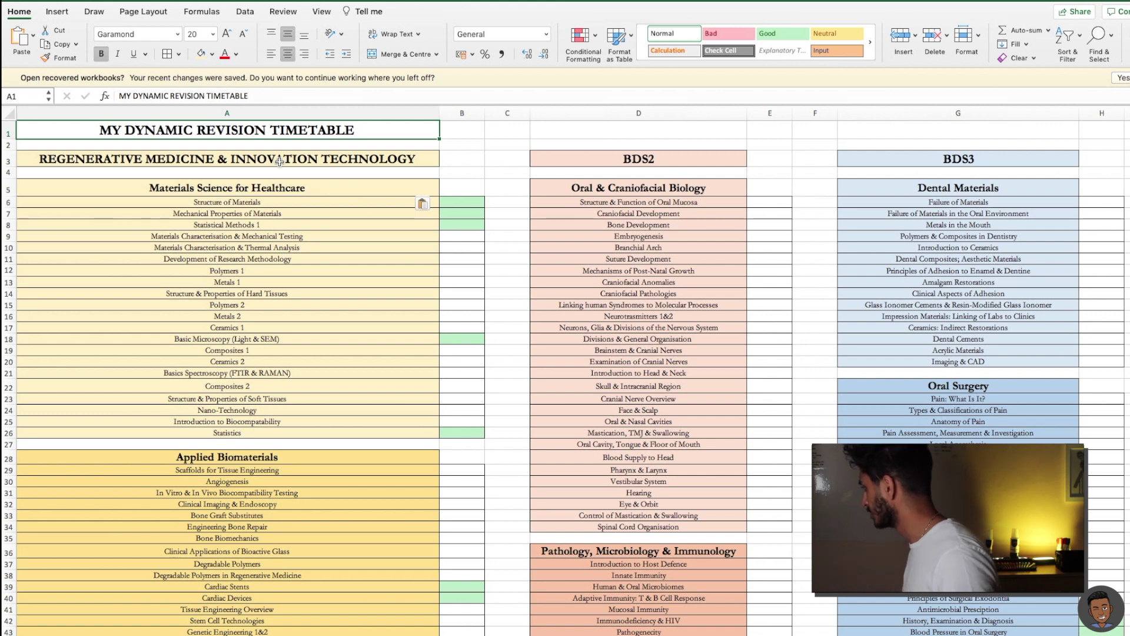
scroll(280, 161, "right", 10)
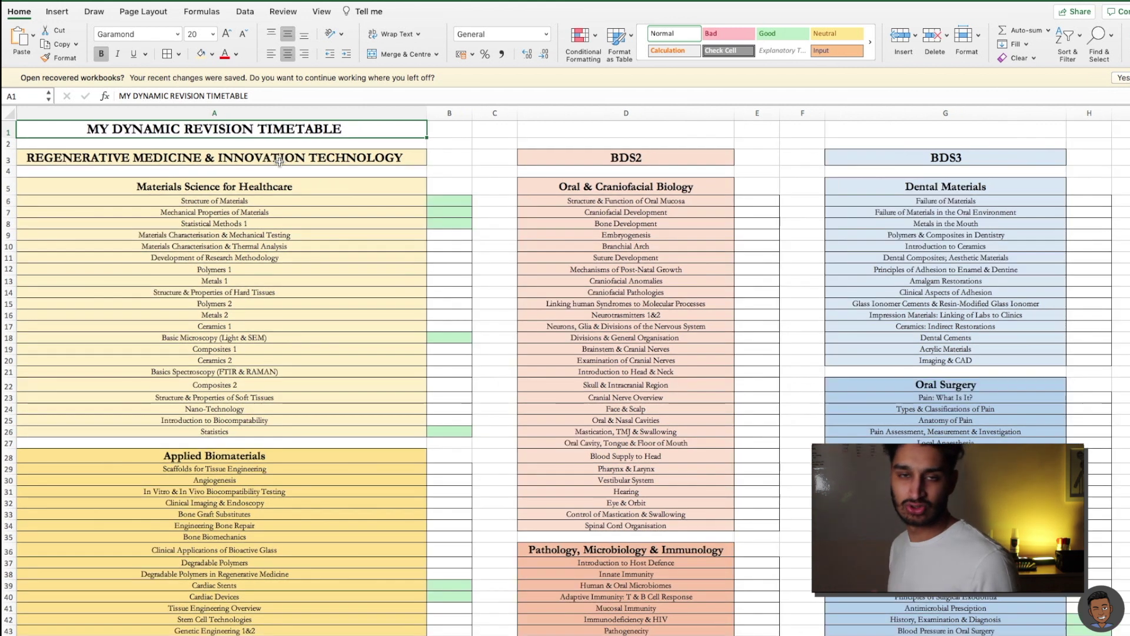
scroll(280, 162, "right", 3)
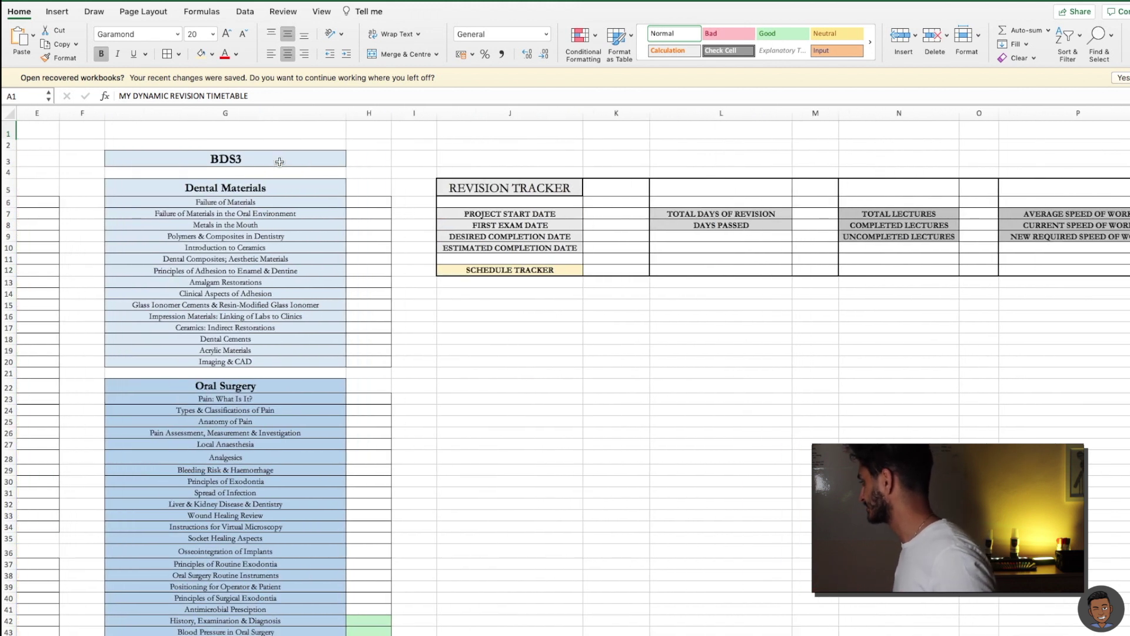
Enter 15/03/2021 as the project start date in K7 of the revision tracker.
scroll(279, 162, "right", 8)
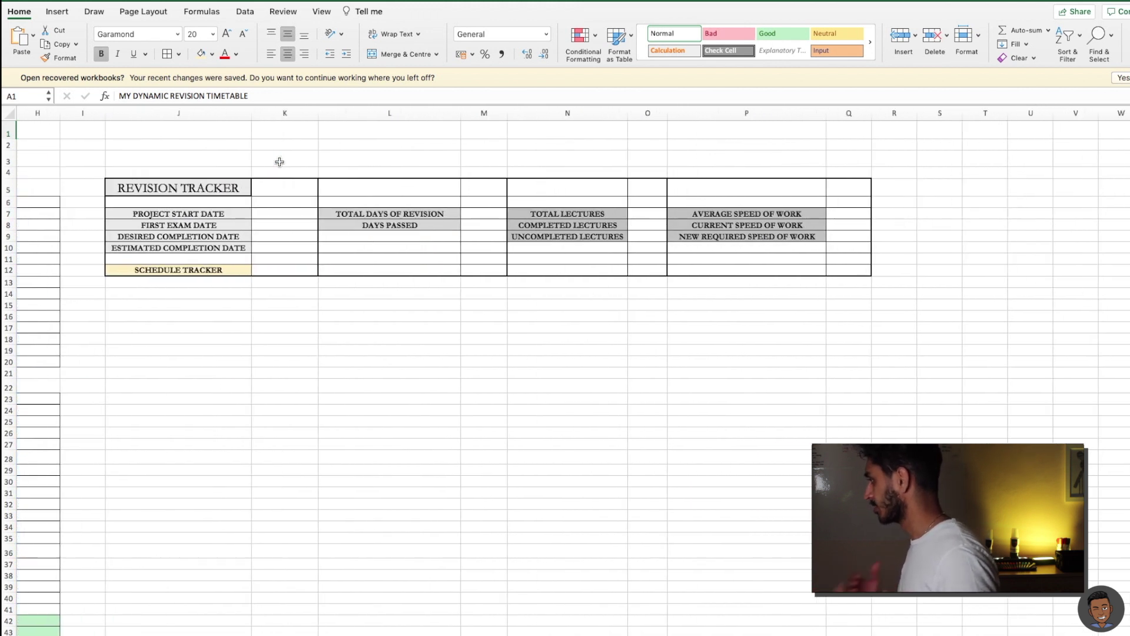
scroll(280, 161, "right", 1)
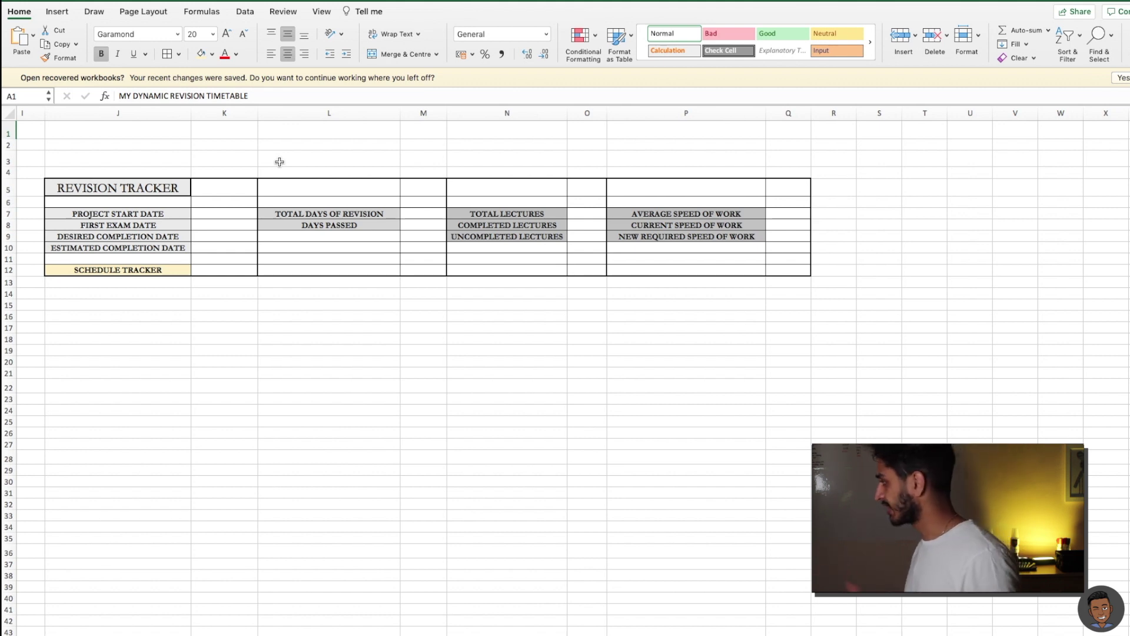
left_click(226, 216)
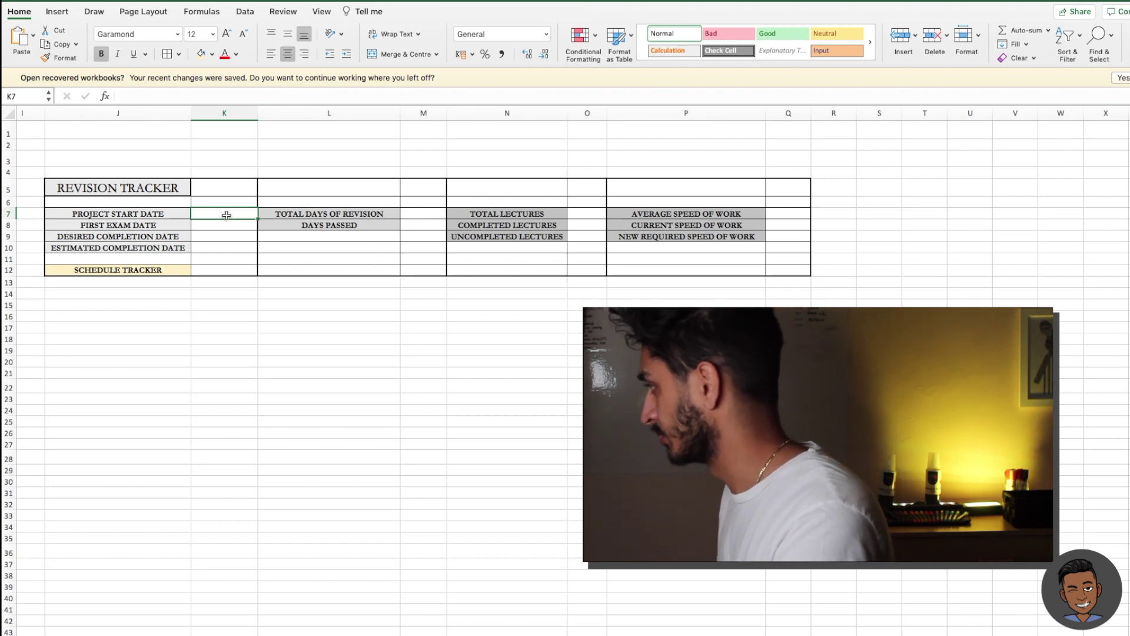
type("15/0")
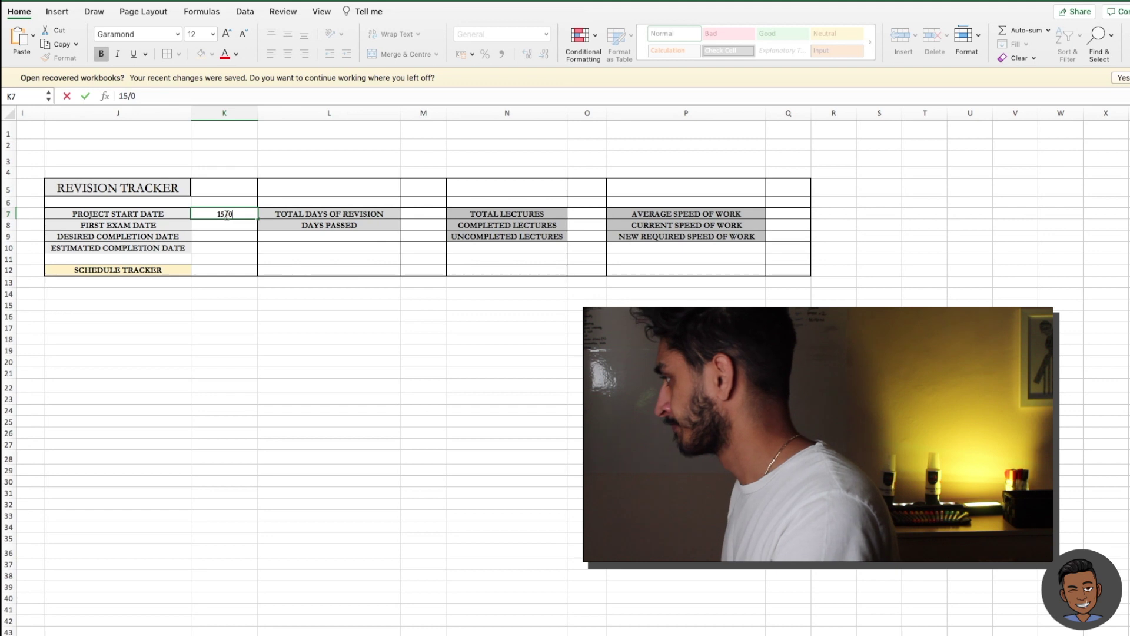
type("3/2021")
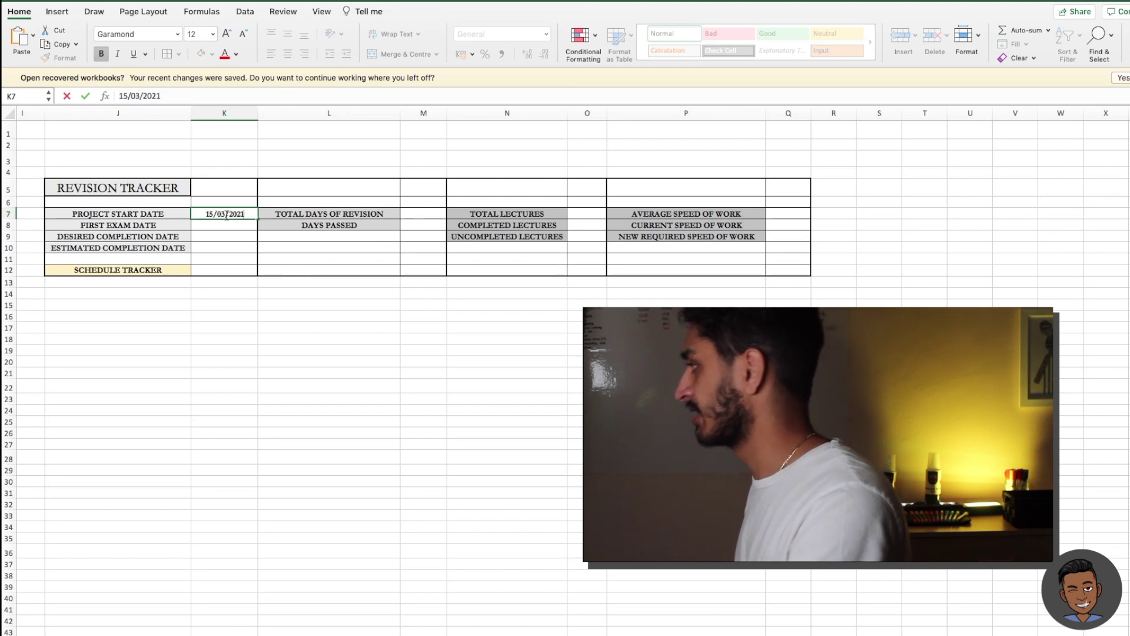
key("Left")
key("Right")
key("Down")
key("Down")
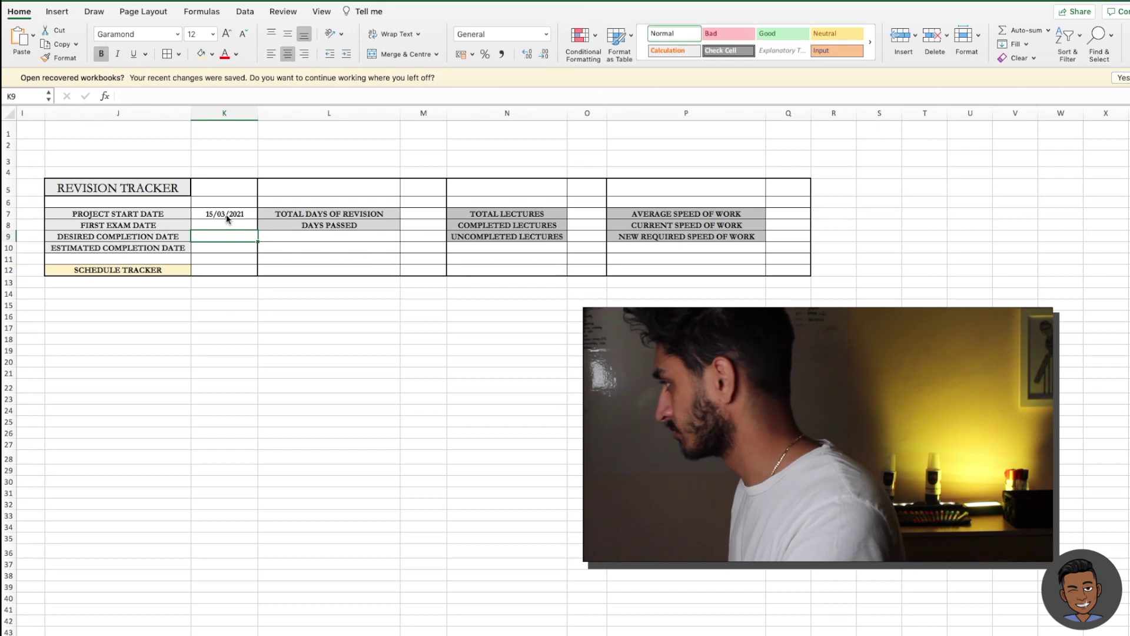
type("12/05/2021")
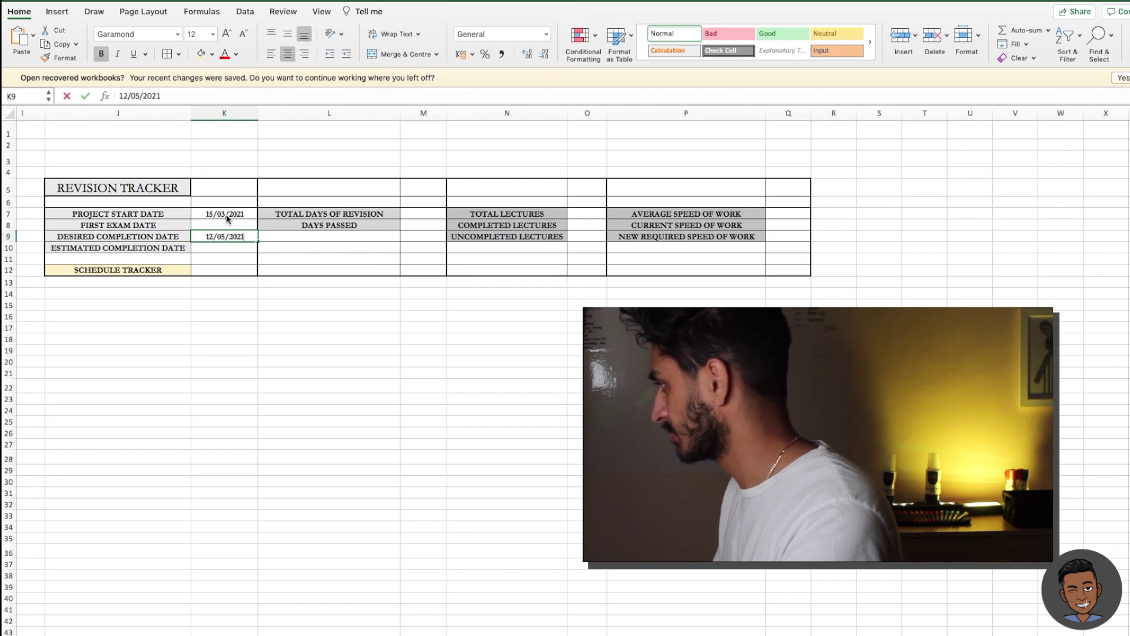
key("BackSpace")
key("BackSpace")
key("BackSpace")
key("BackSpace")
key("BackSpace")
key("BackSpace")
key("BackSpace")
key("BackSpace")
key("BackSpace")
key("BackSpace")
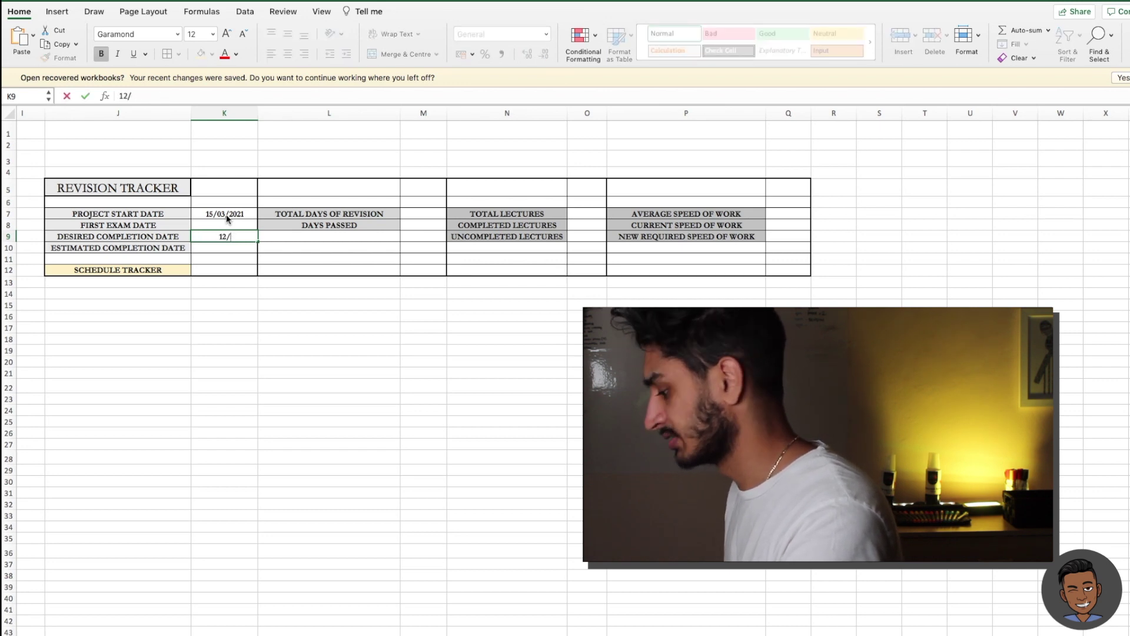
key("Up")
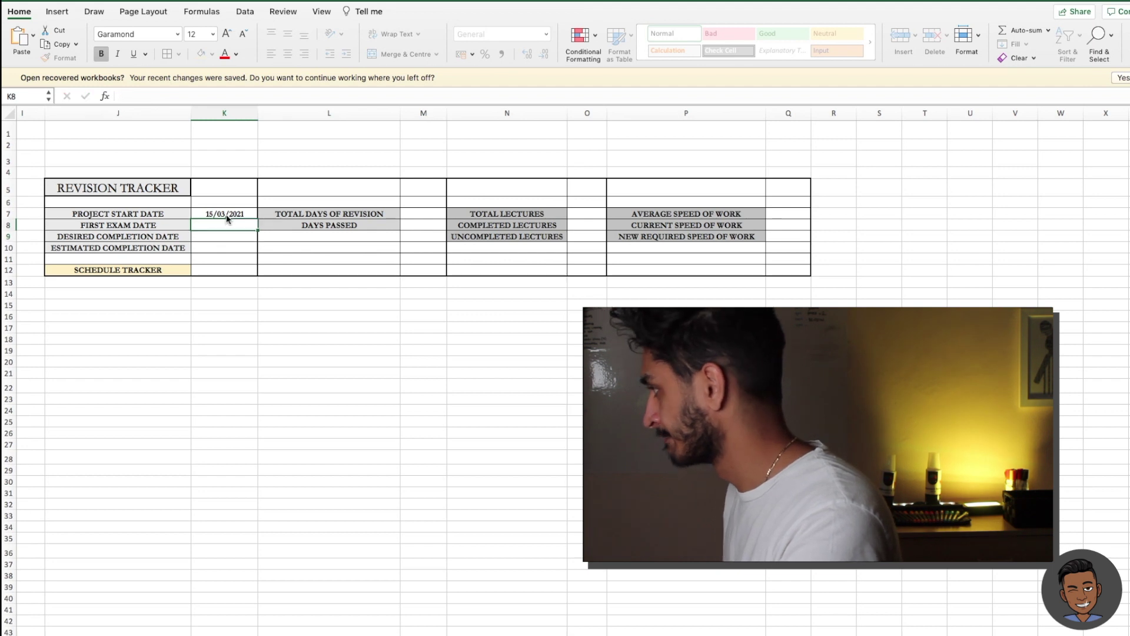
Enter 12/05/2021 as the first exam date in K8 and 05/05/2021 as the desired completion date in K9.
type("12/05/2021")
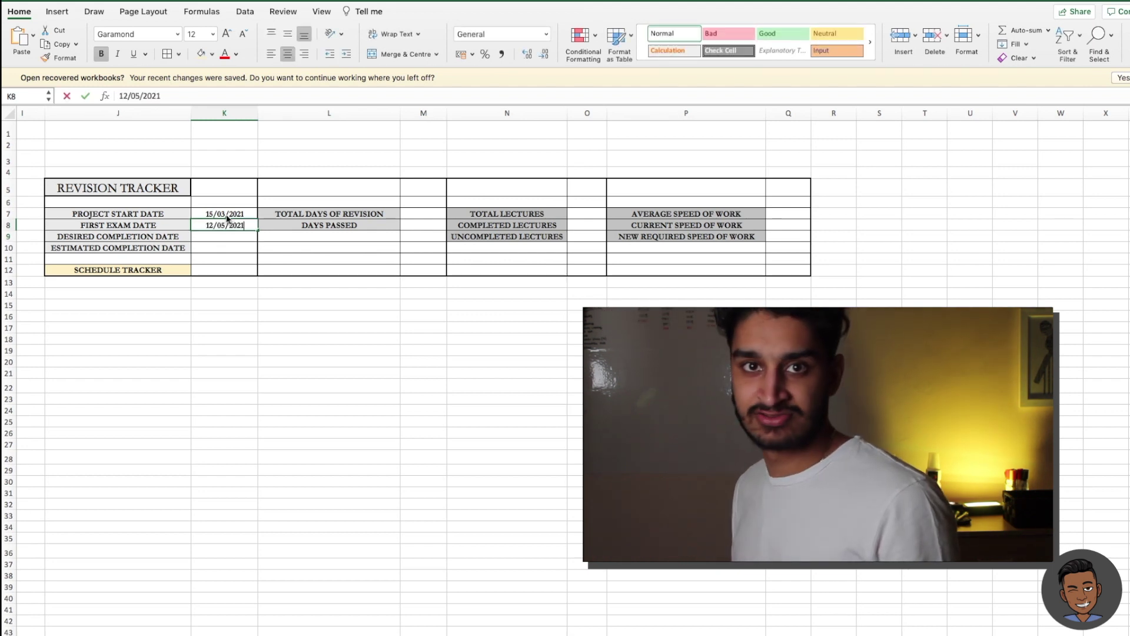
key("Return")
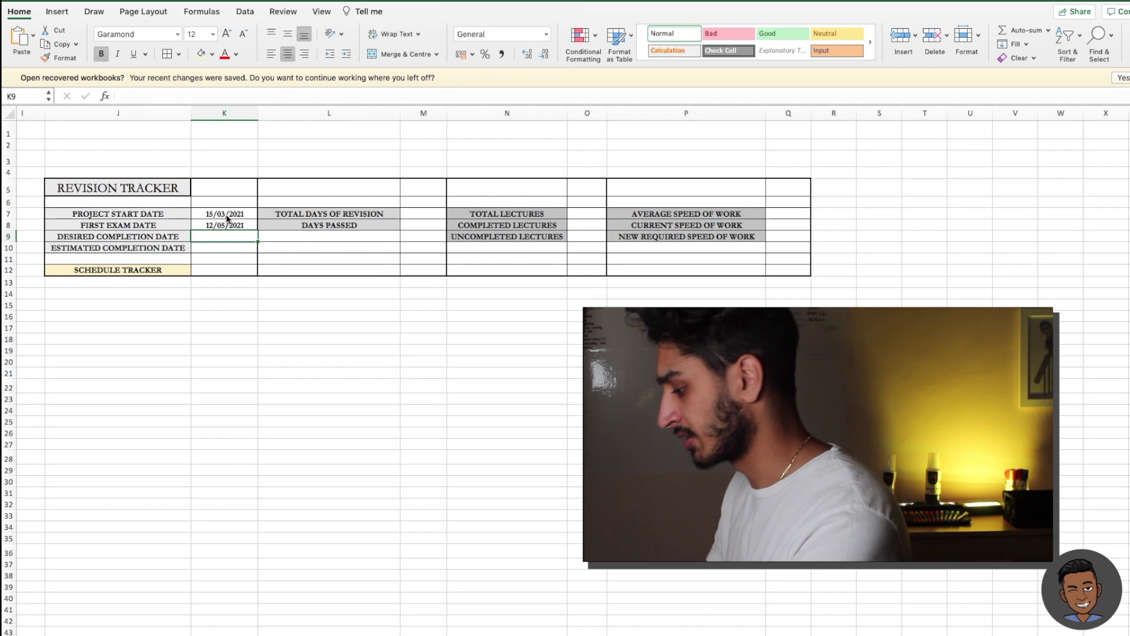
type("05/05/2")
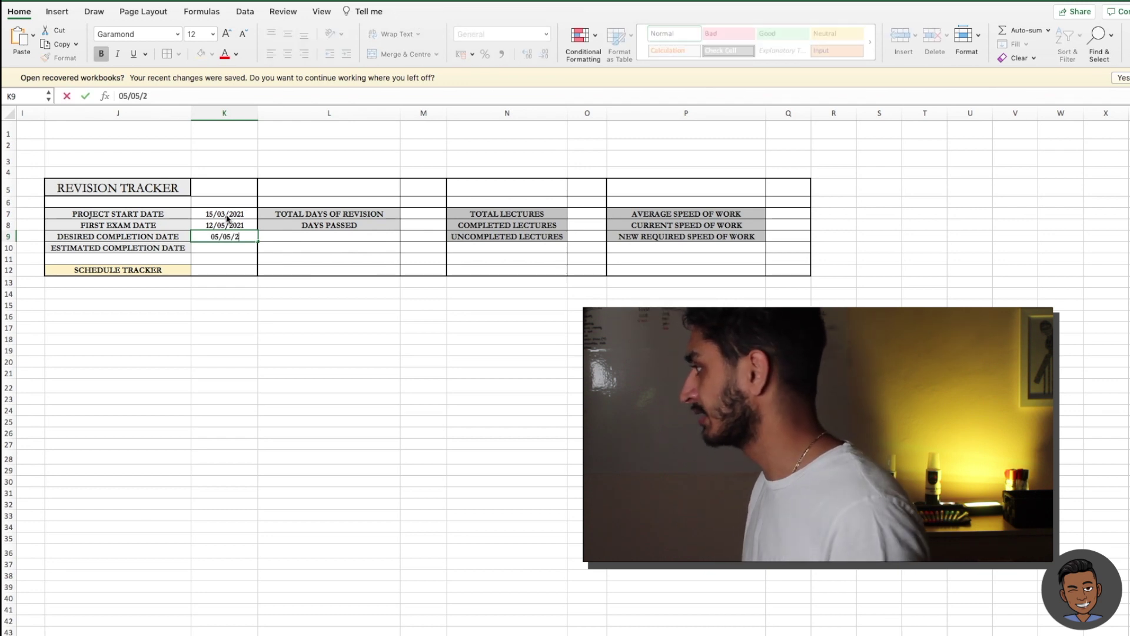
type("021")
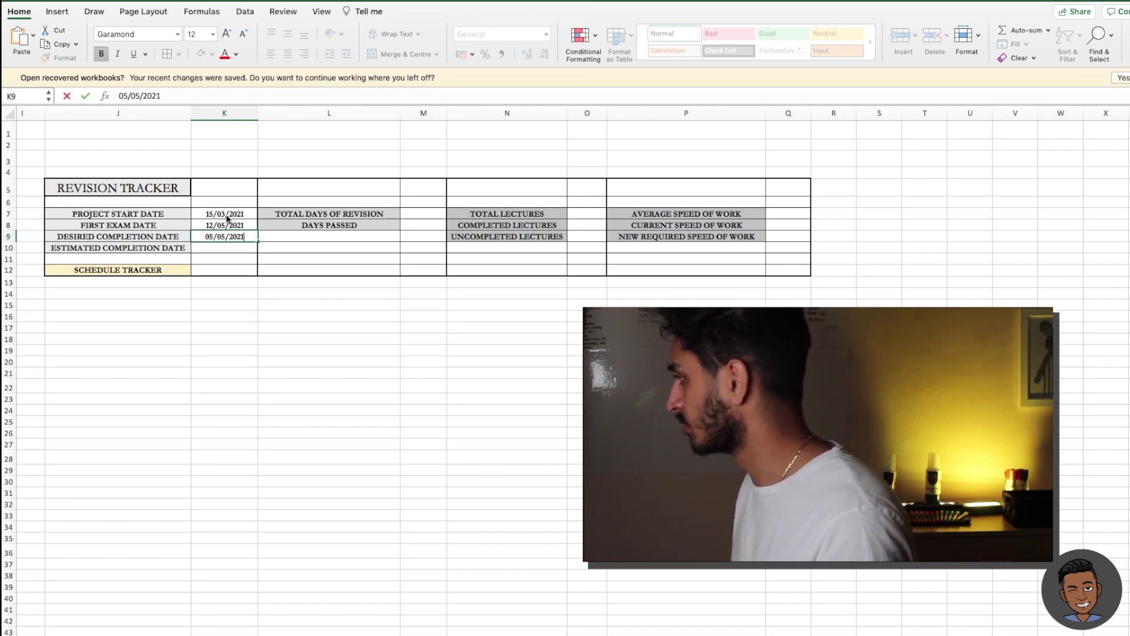
key("Return")
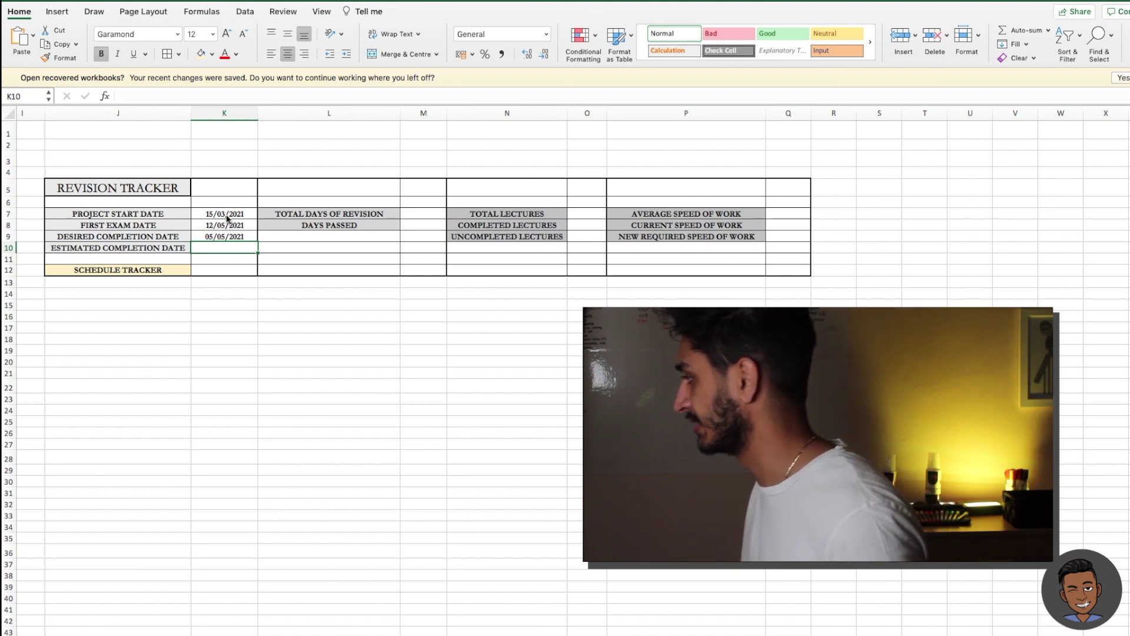
Calculate the total days of revision in M7 by subtracting the start date from the desired completion date with =K9-K7.
key("Right")
key("Up")
key("Right")
key("Up")
key("Up")
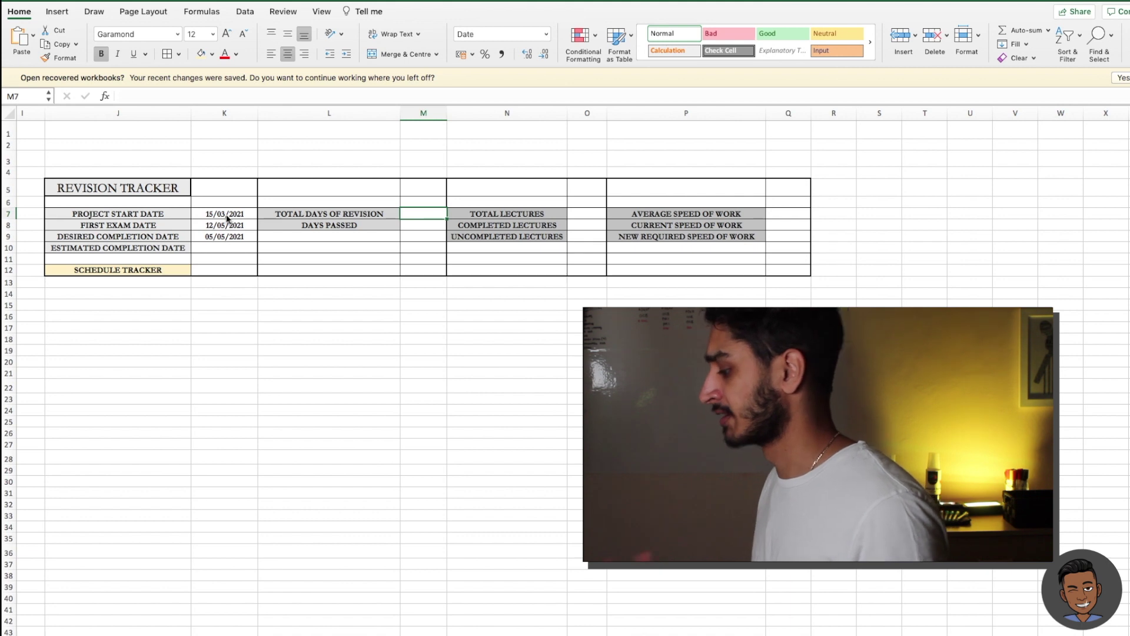
type("=")
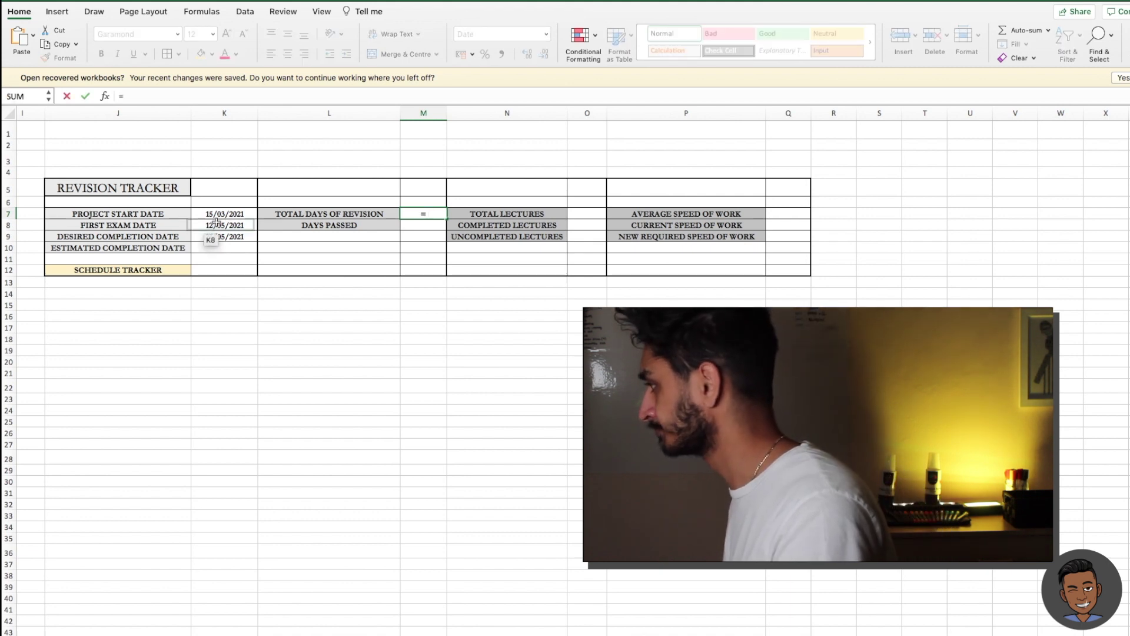
left_click(222, 238)
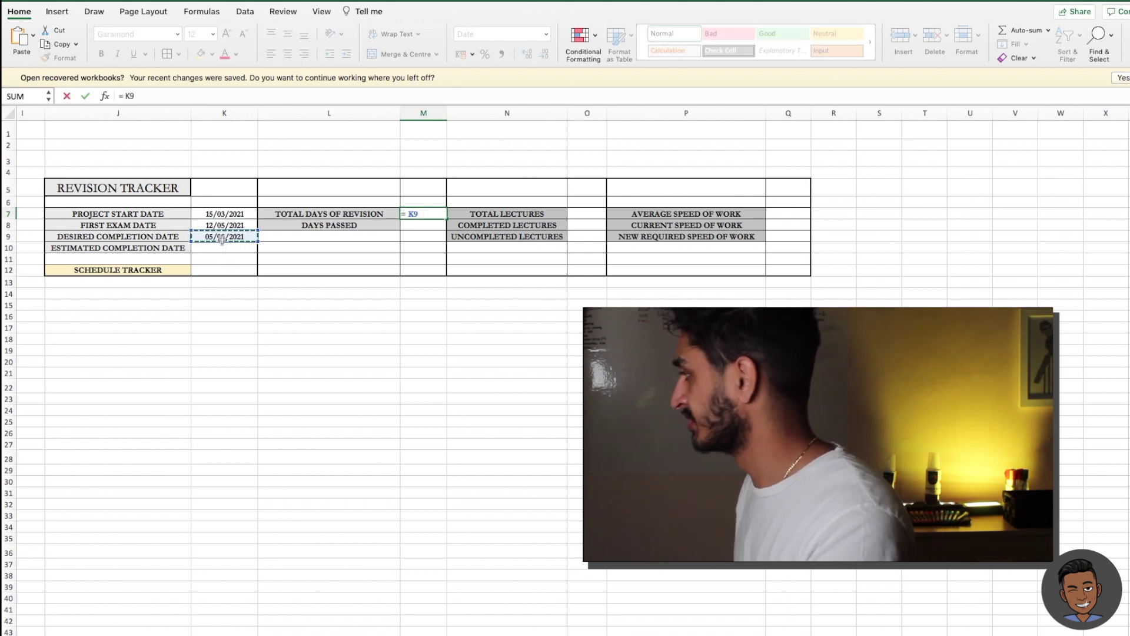
type("-")
left_click(217, 214)
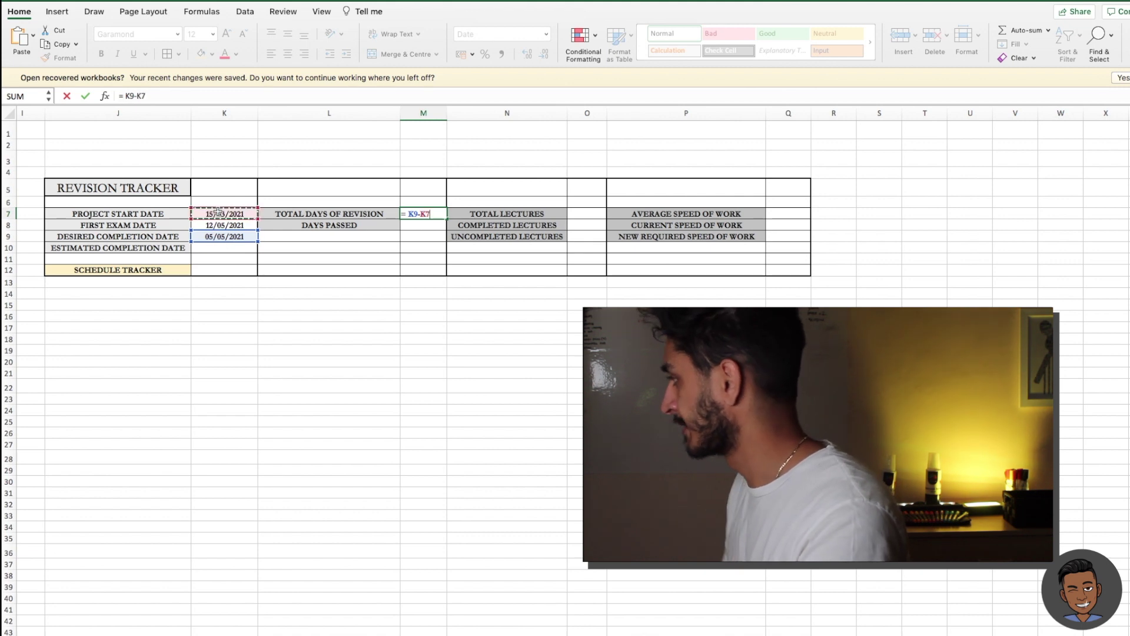
key("Return")
Format the total days of revision cell M7 as a Number with 0 decimal places.
left_click(427, 213)
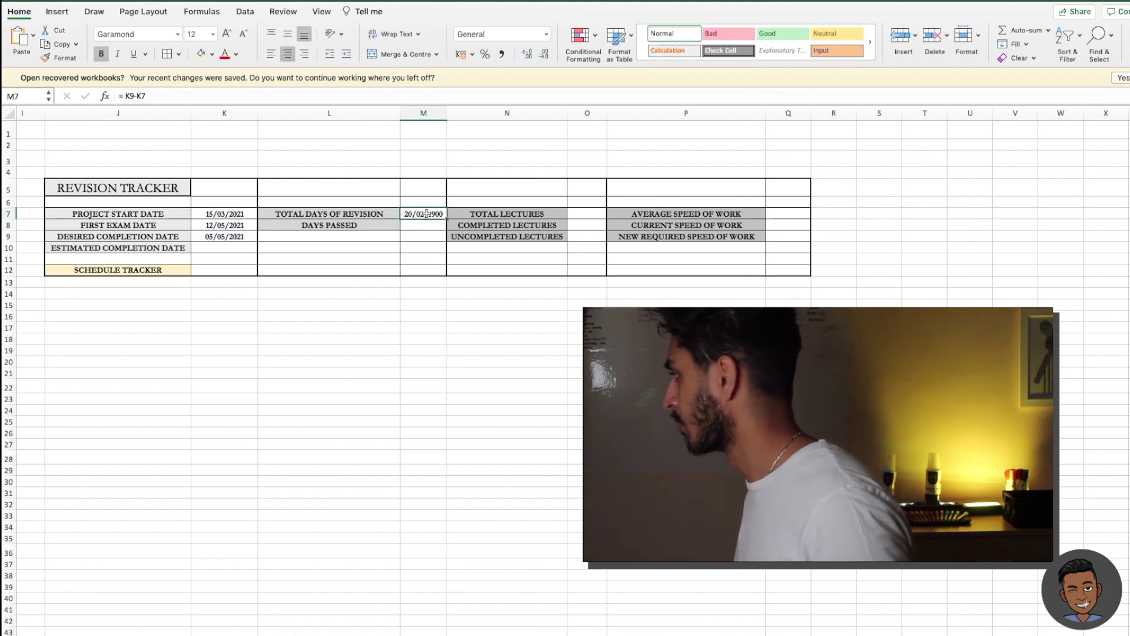
right_click(426, 214)
left_click(495, 412)
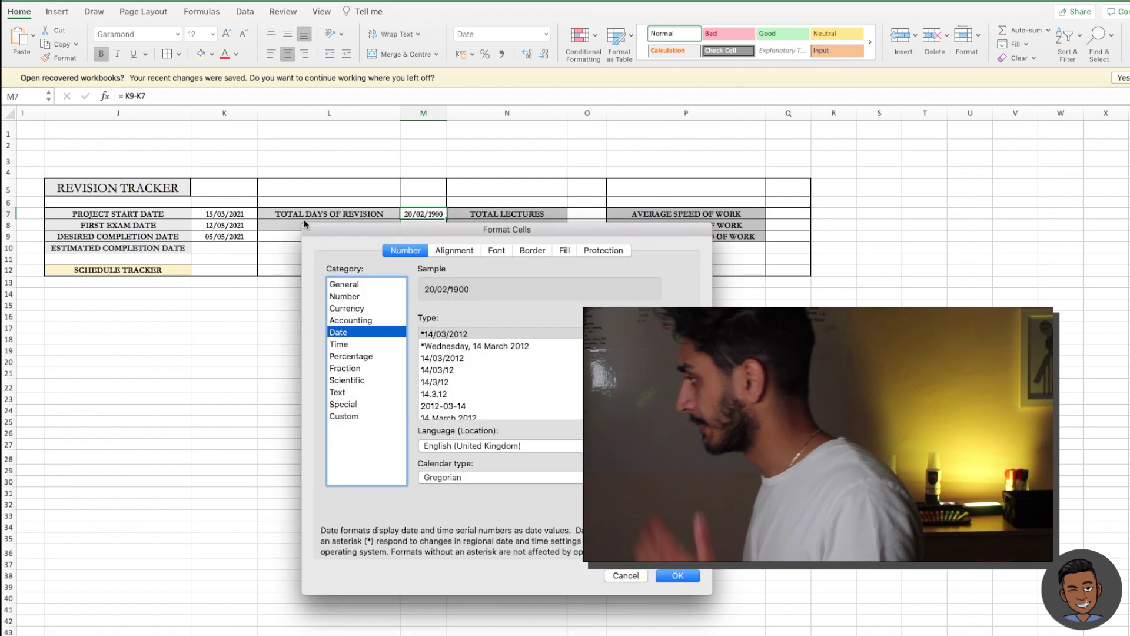
left_click(346, 296)
left_click(512, 320)
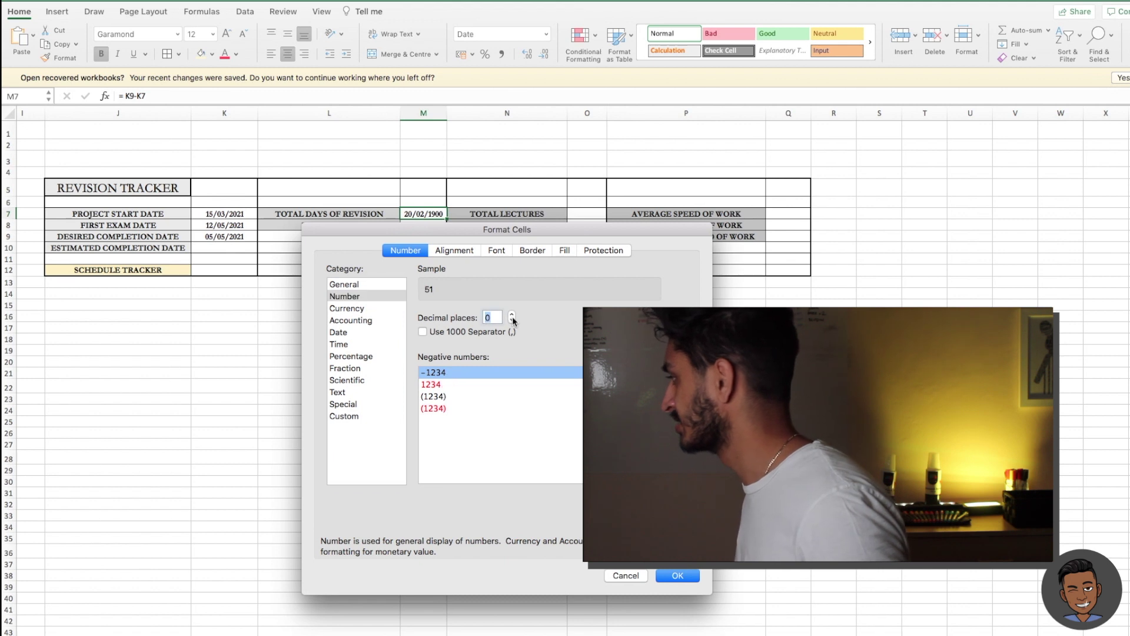
left_click(678, 576)
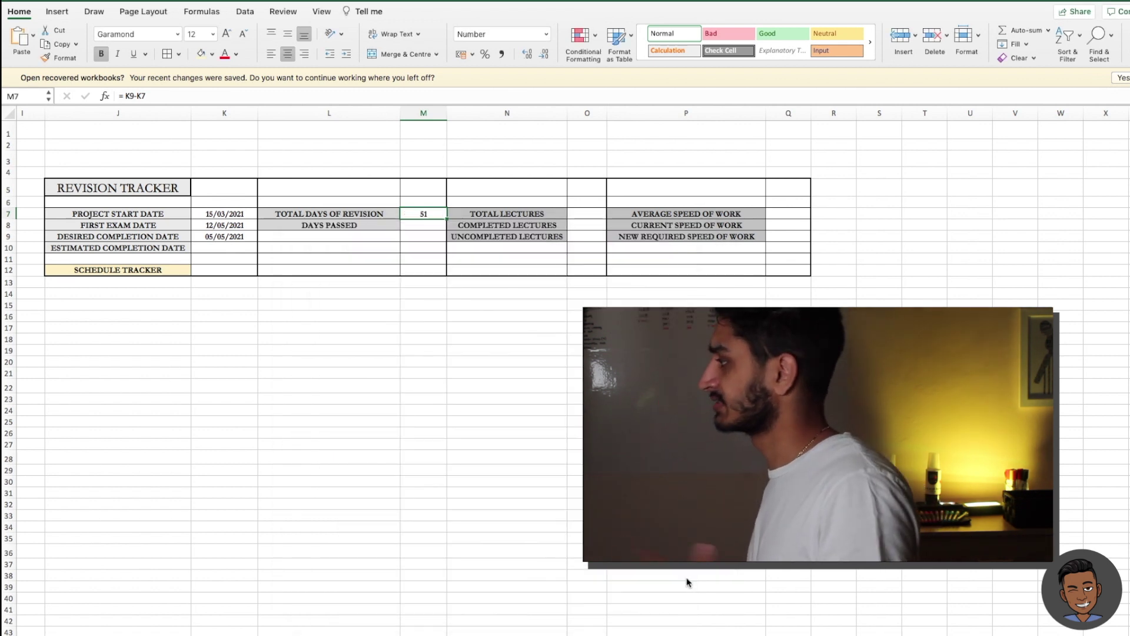
Calculate the days passed in M8 by subtracting the project start date from today's date with =TODAY()-K7.
left_click(428, 225)
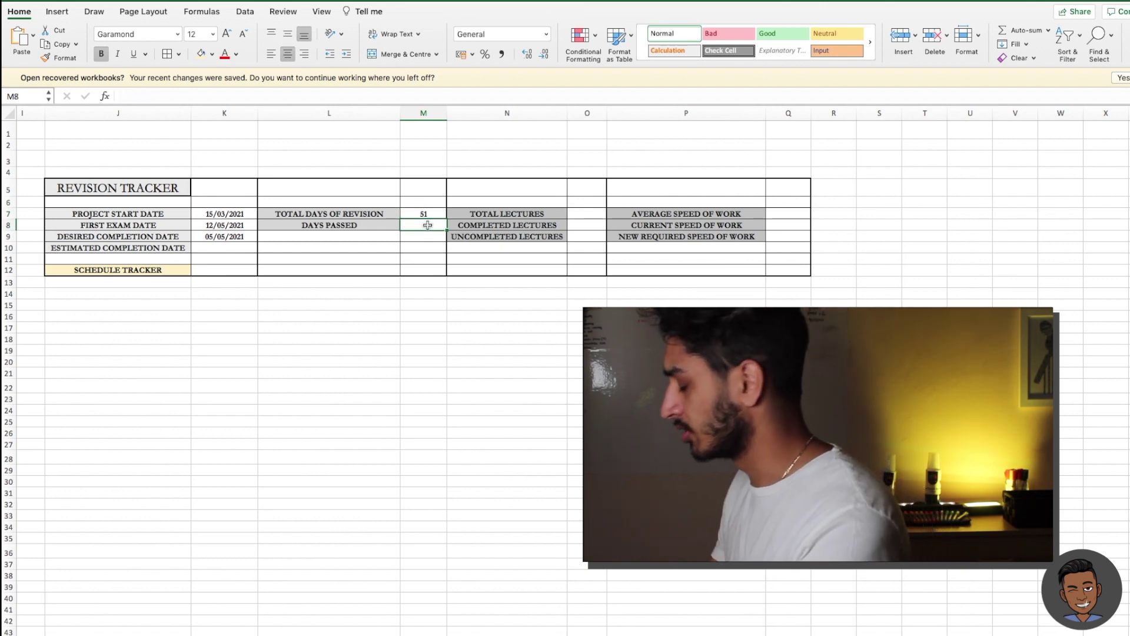
type("=")
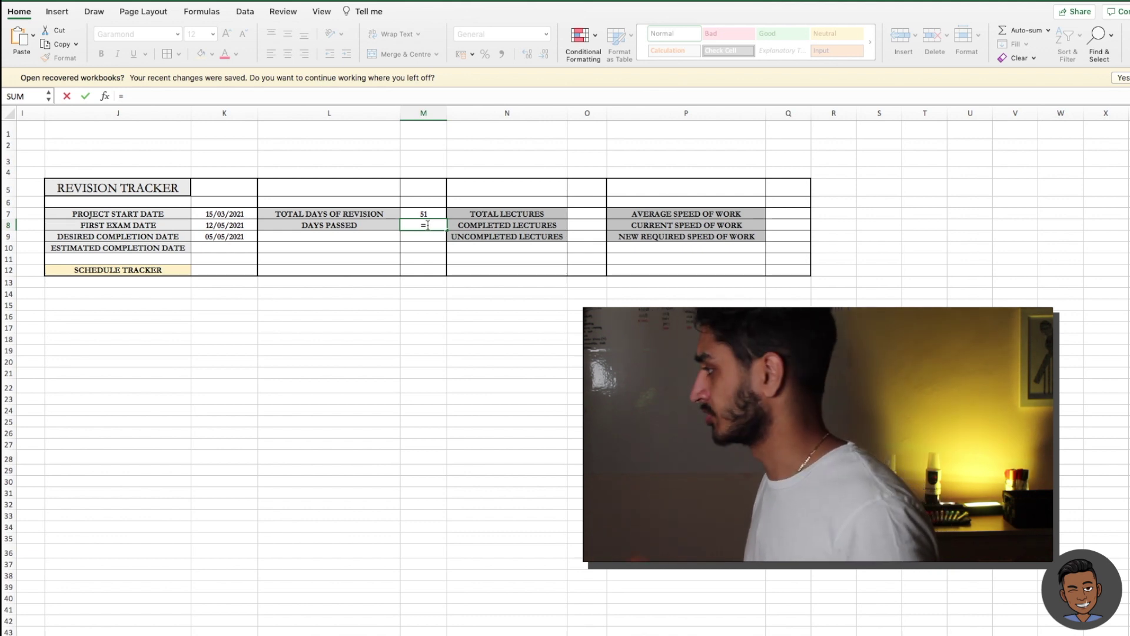
type("TODAY()")
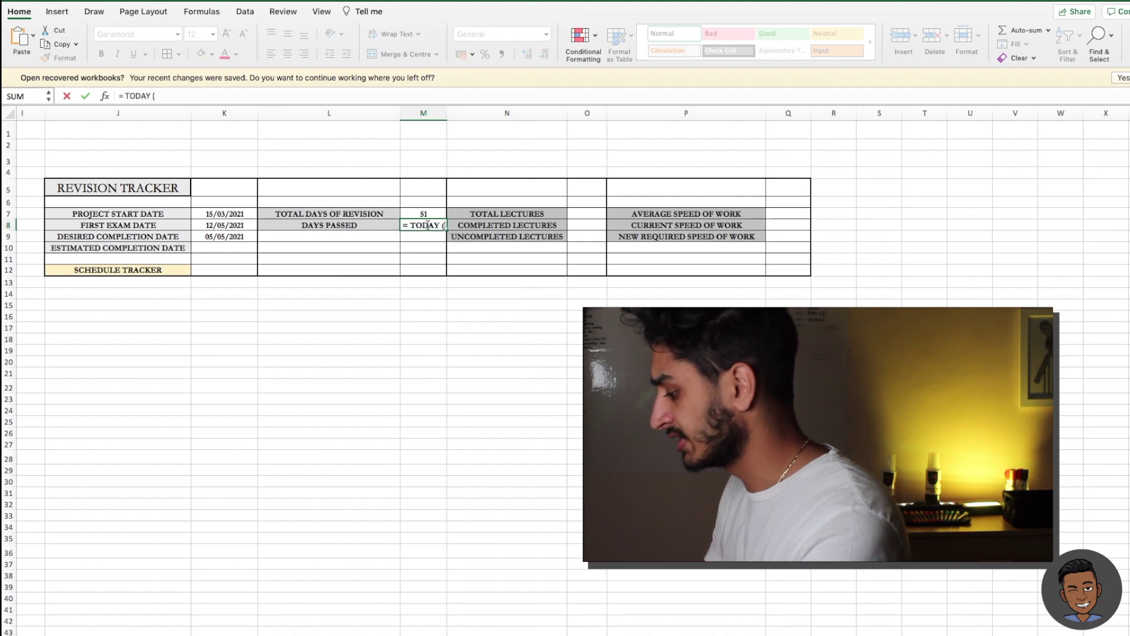
key("Return")
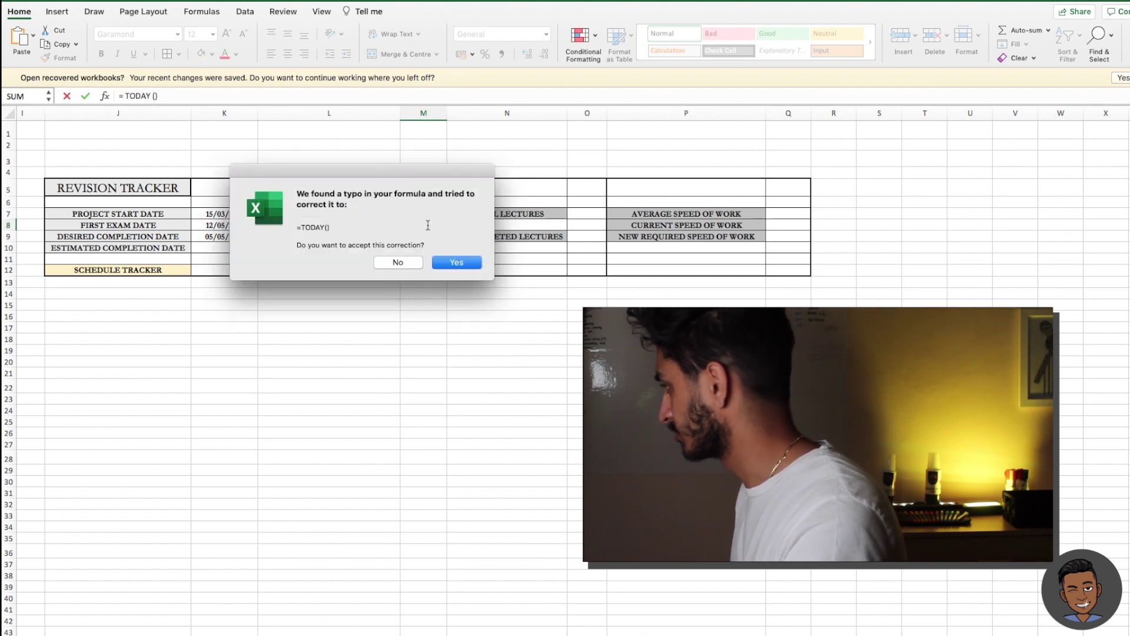
left_click(457, 262)
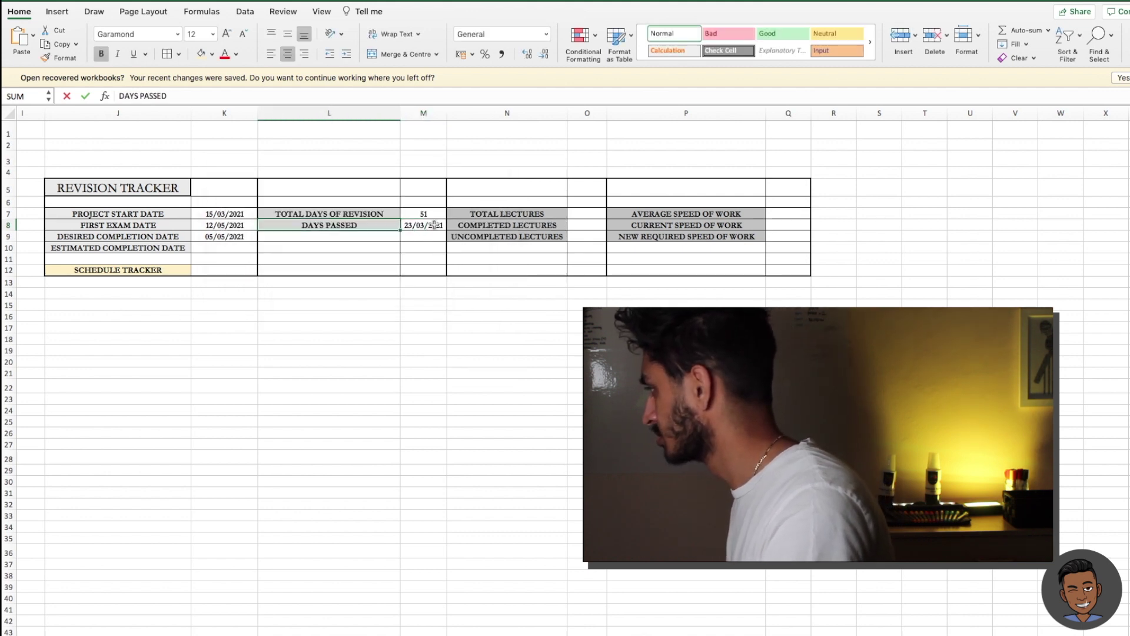
left_click(190, 98)
type("-")
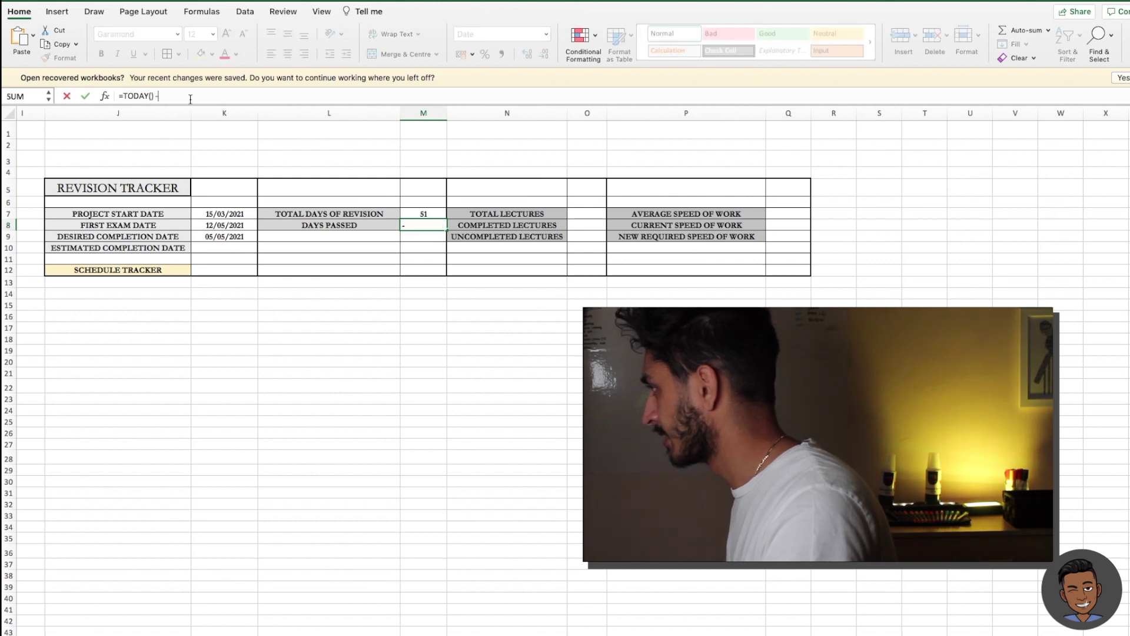
left_click(238, 214)
key("Return")
Format the days passed cell M8 as a Number with 0 decimal places.
left_click(424, 226)
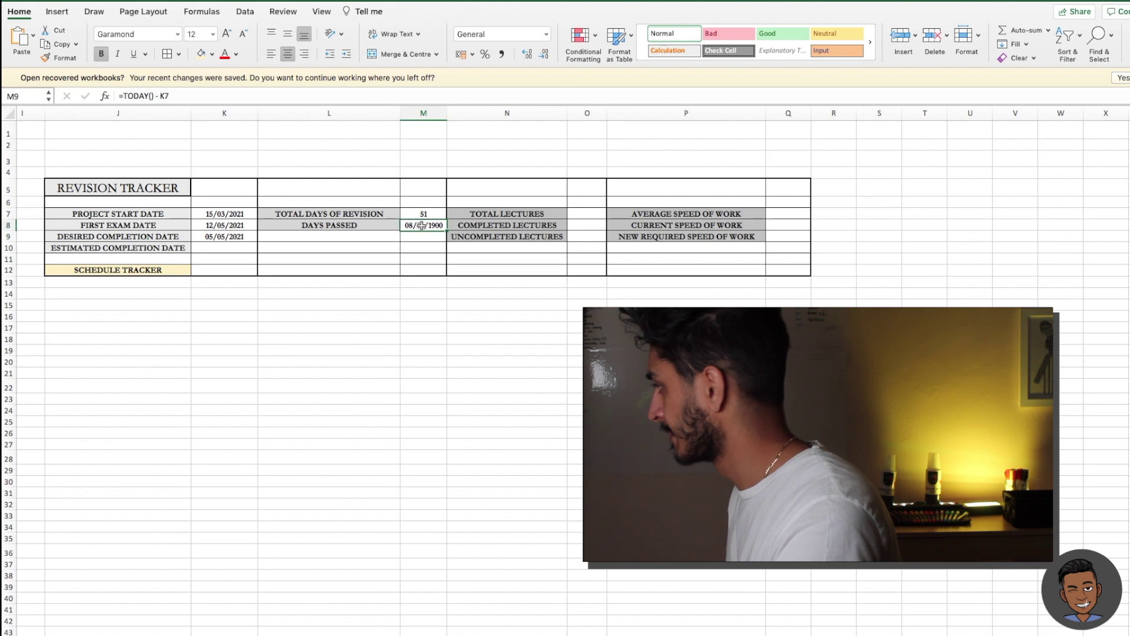
right_click(425, 235)
left_click(464, 424)
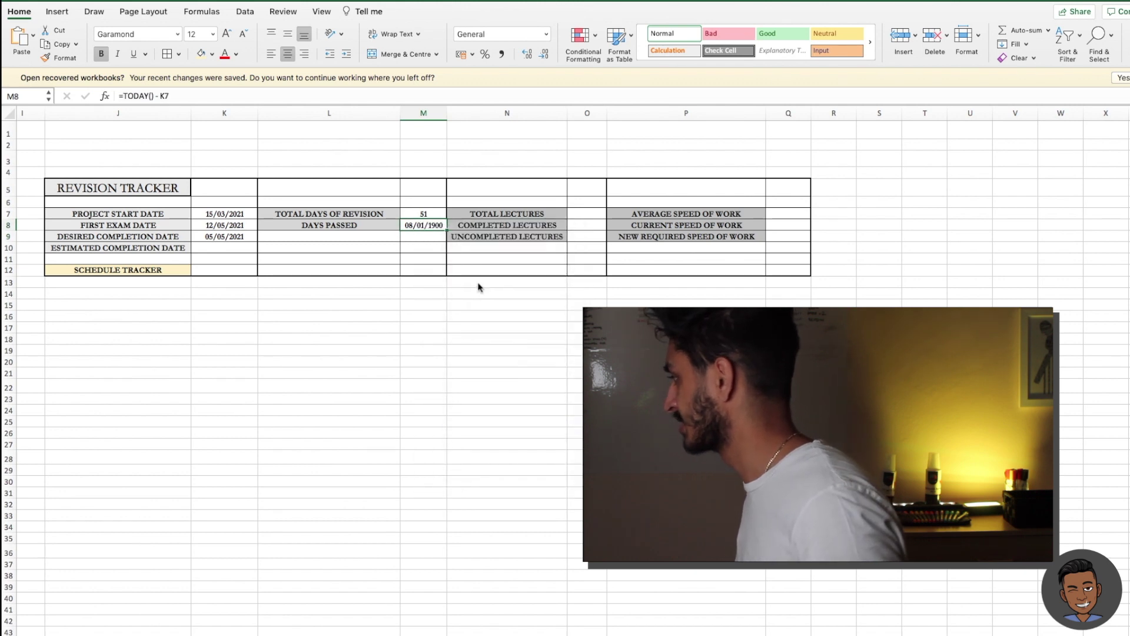
left_click(321, 292)
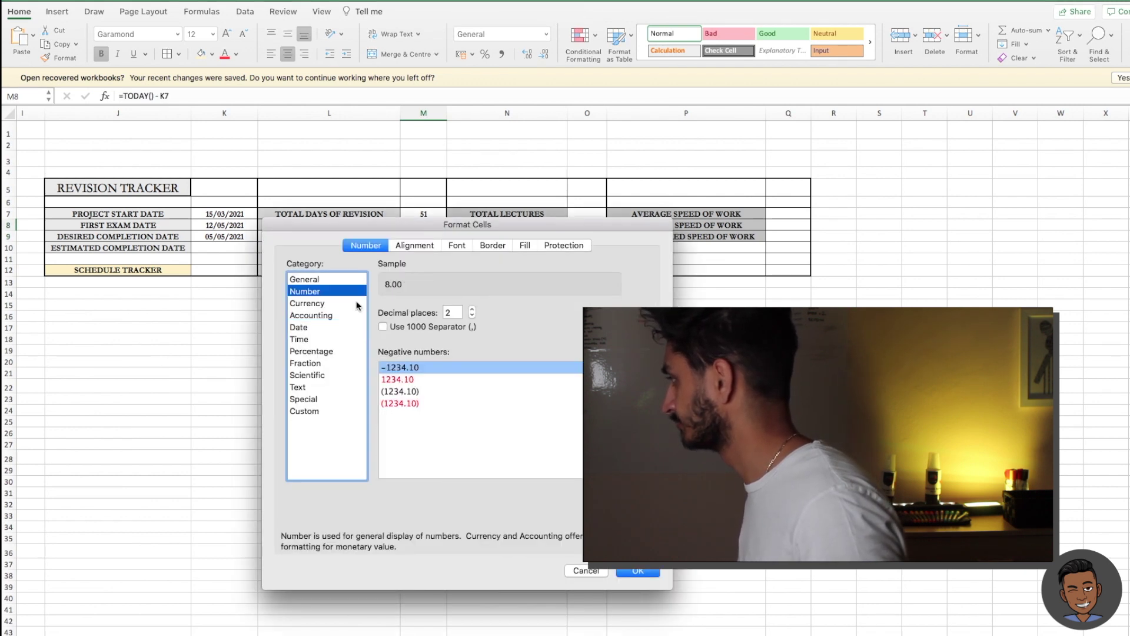
double_click(472, 316)
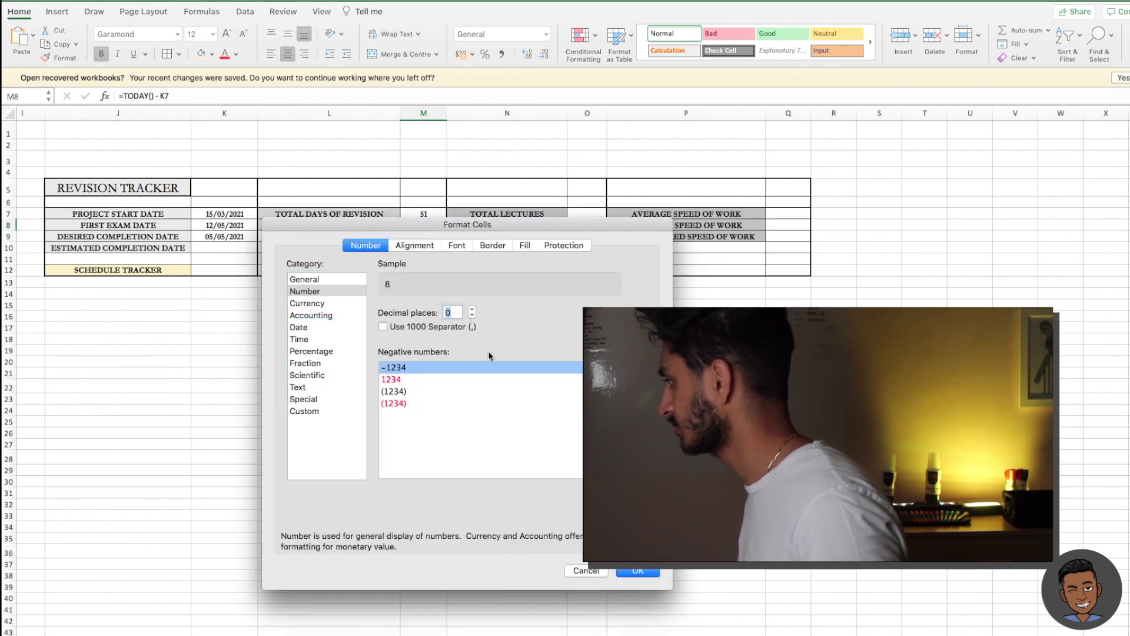
left_click(638, 571)
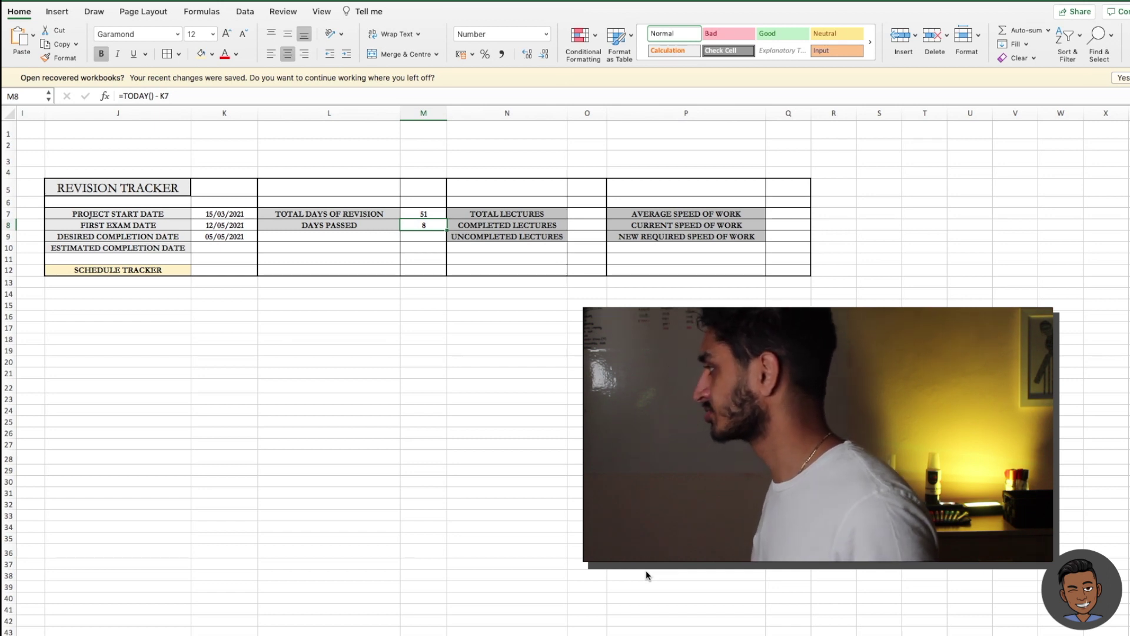
Enter 182 as the total number of lectures in O7.
key("Right")
key("Right")
key("Up")
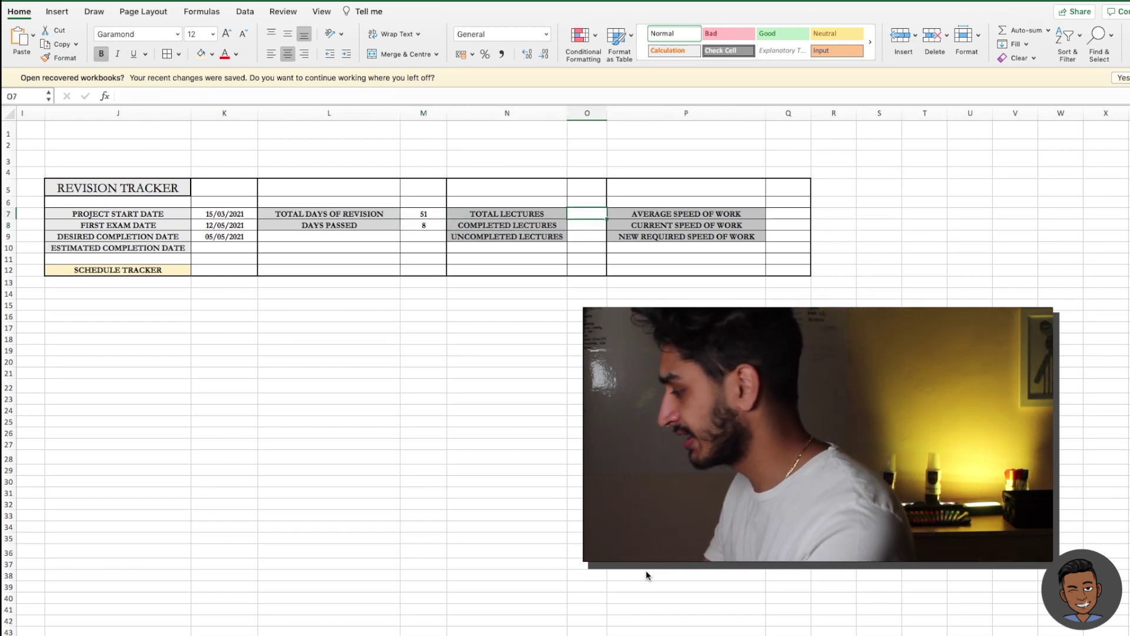
type("182")
key("Return")
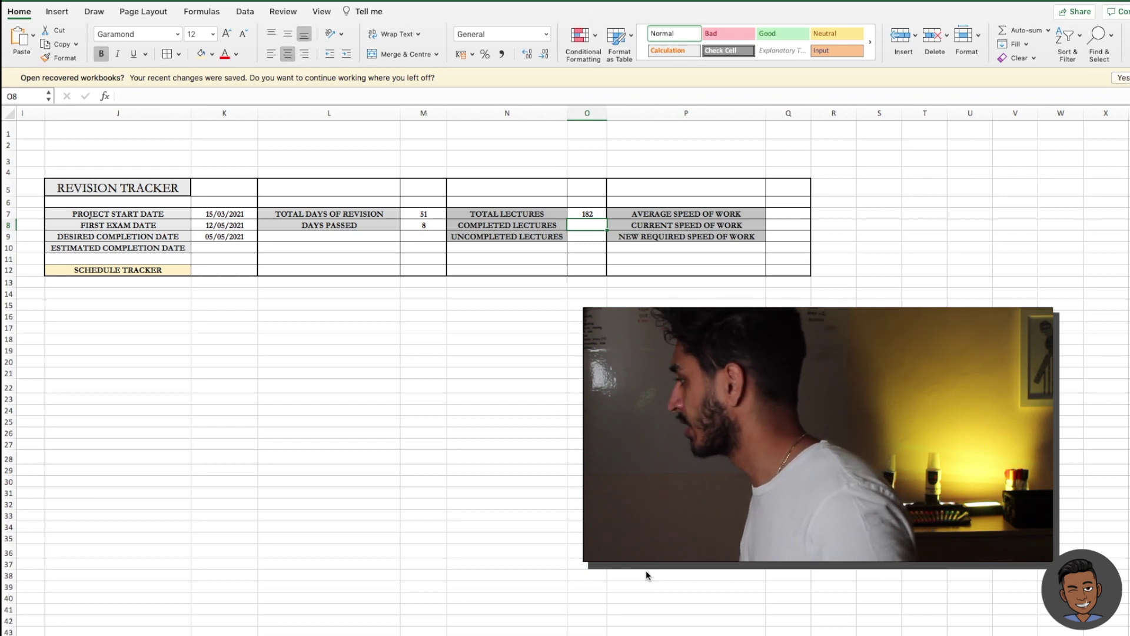
Start the completed lectures formula in O8 by summing the BDS3 completion cells with SUM(H6:H65).
scroll(645, 570, "left", 10)
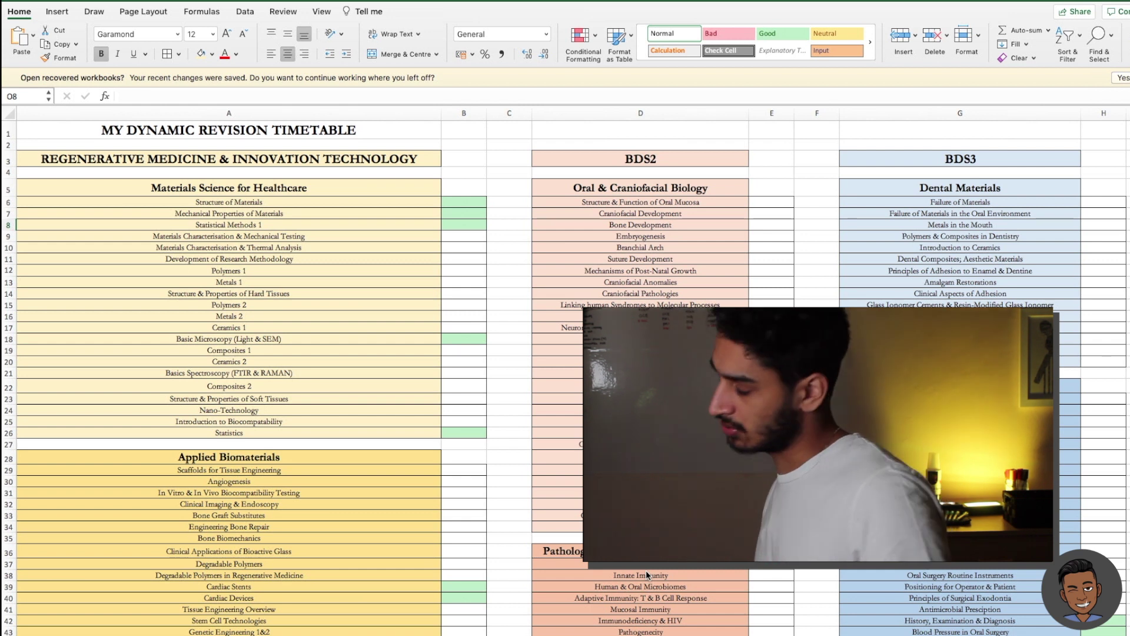
scroll(646, 570, "down", 5)
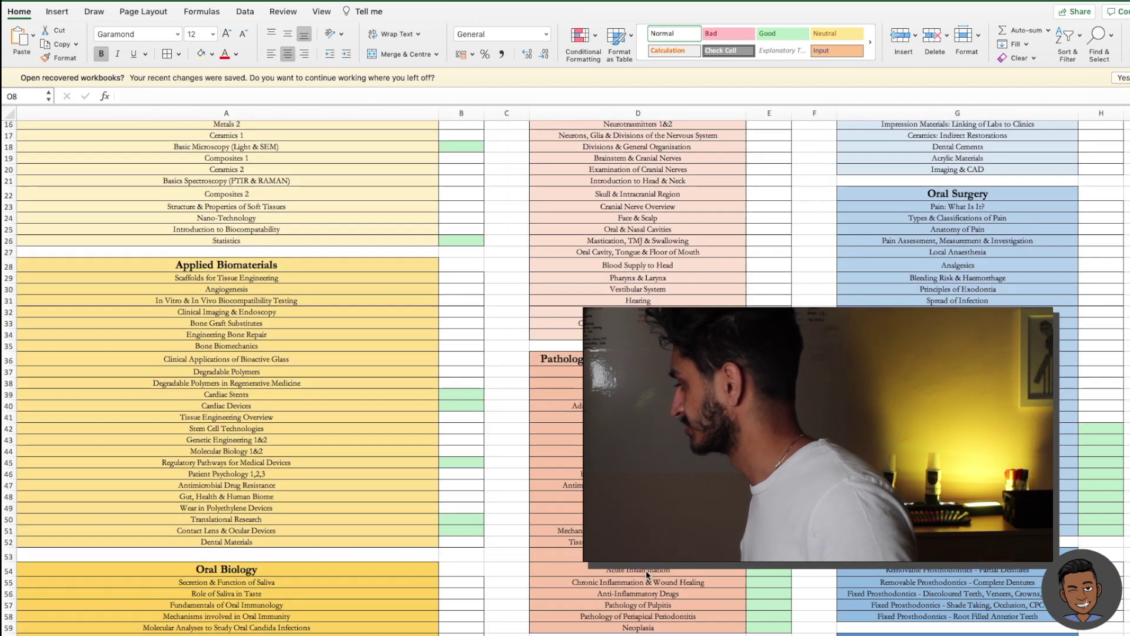
scroll(646, 570, "down", 6)
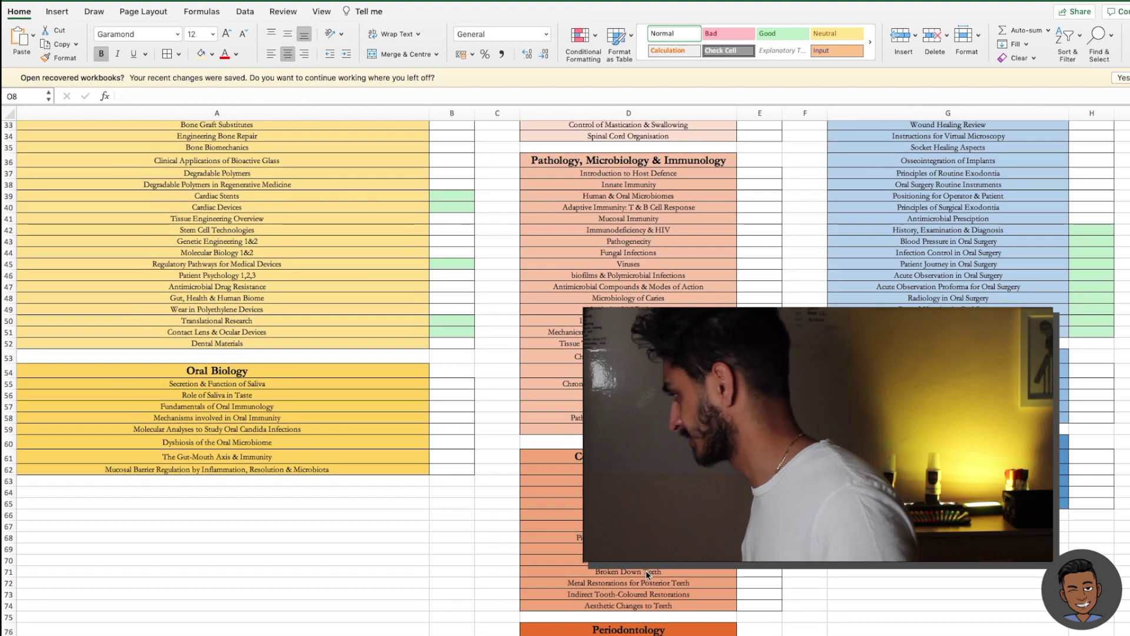
scroll(647, 574, "right", 6)
scroll(647, 574, "up", 10)
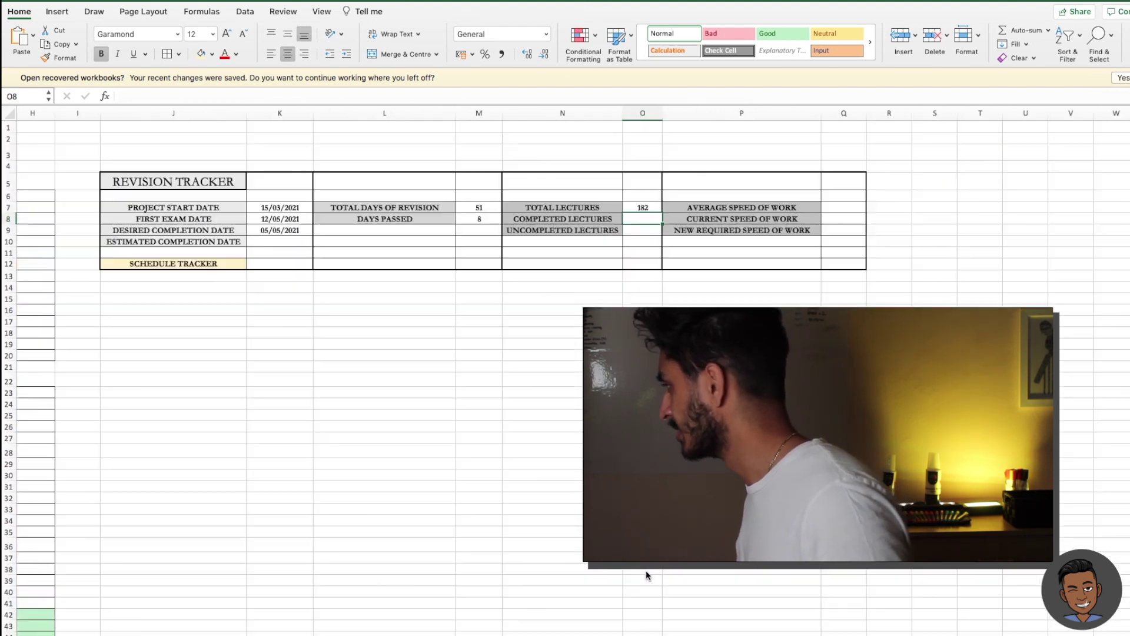
scroll(646, 571, "left", 2)
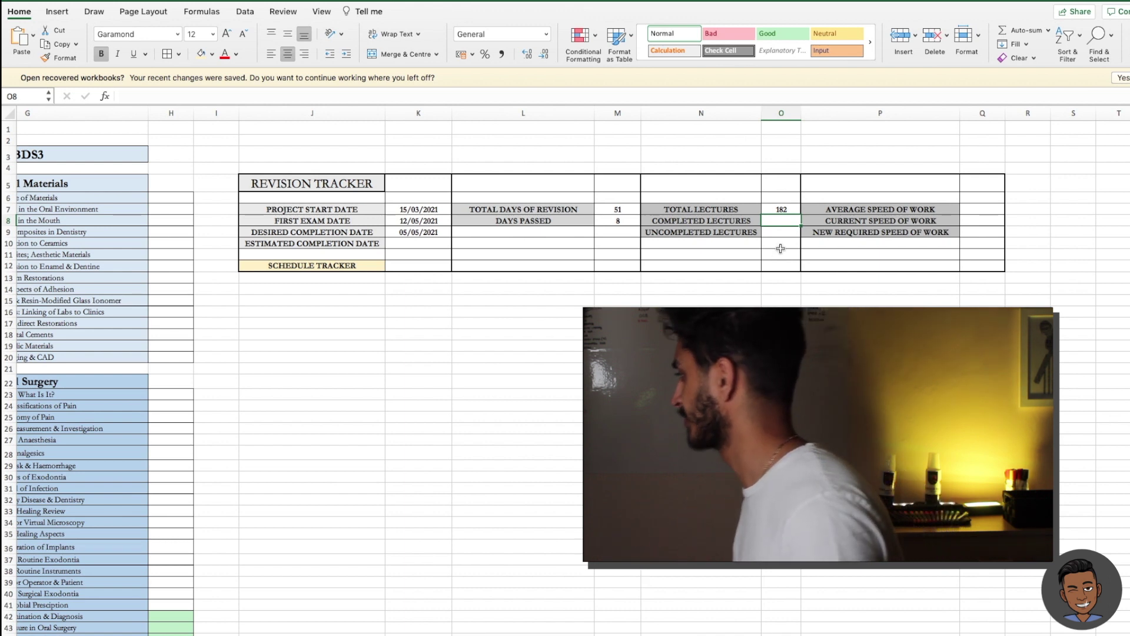
type("= S")
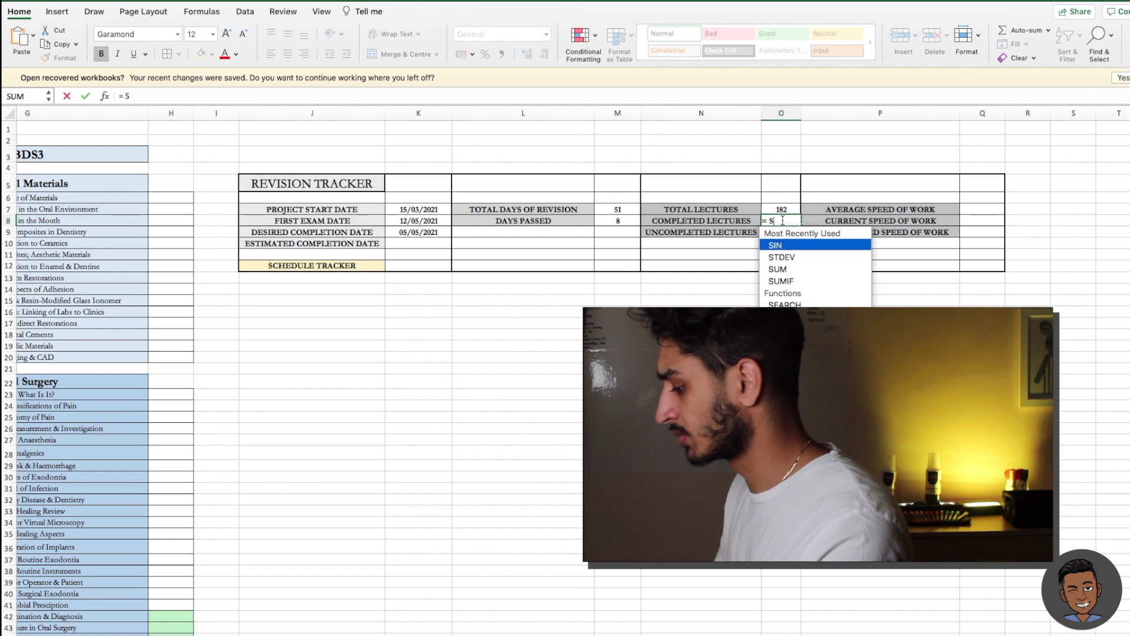
type("UM(")
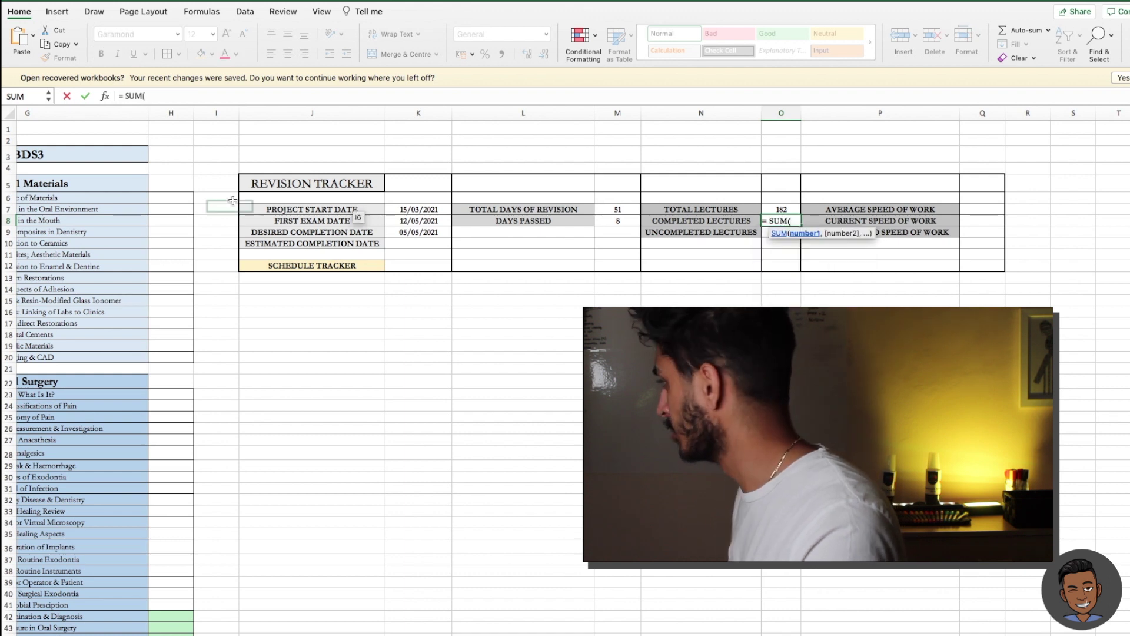
left_click(185, 198)
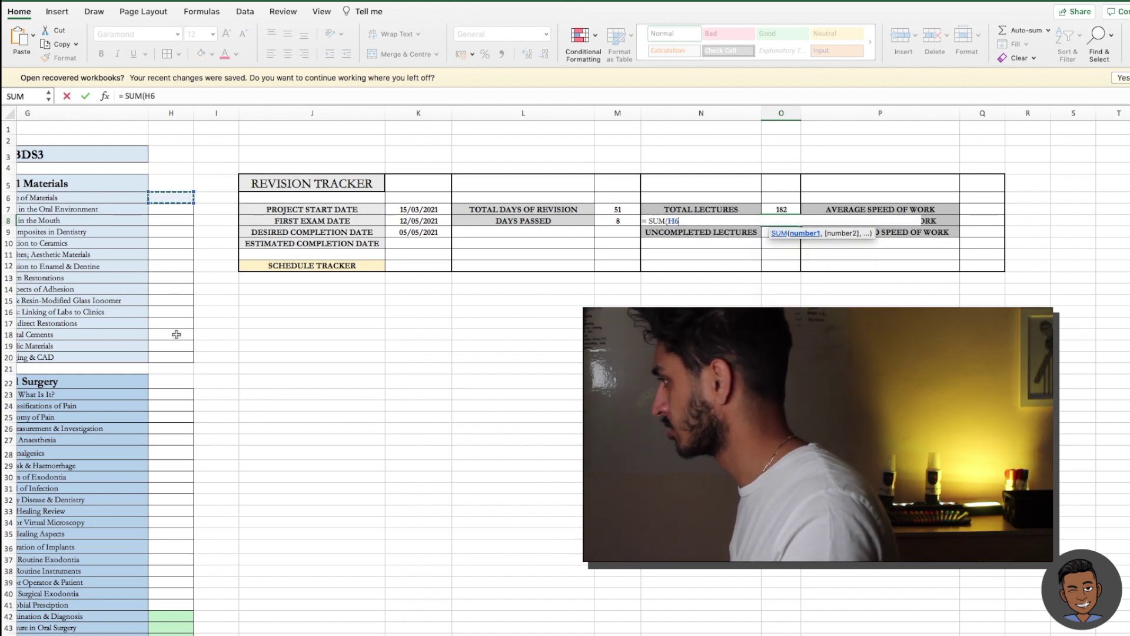
key("ctrl+shift+Down")
key("shift+Down")
key("shift+Down")
key("shift+Down")
key("shift+Down")
key("shift+Down")
key("shift+Down")
key("shift+Down")
key("shift+Down")
key("shift+Down")
key("shift+Down")
key("shift+Down")
key("shift+Down")
key("shift+Down")
key("shift+Down")
key("shift+Down")
key("shift+Down")
key("shift+Down")
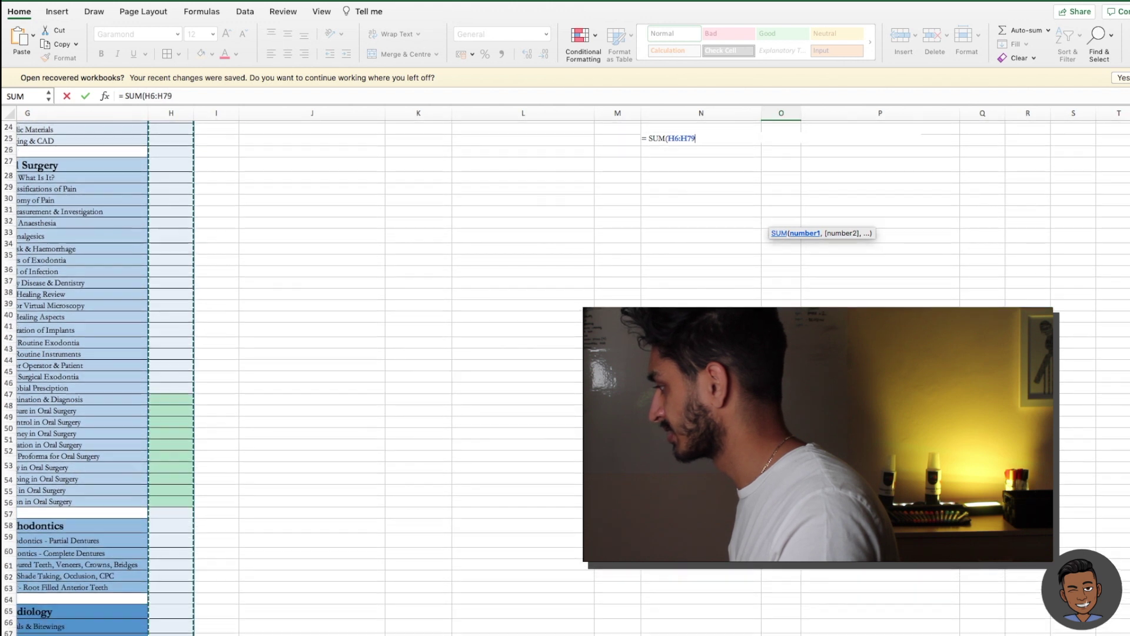
left_click_drag(169, 628, 169, 614)
type("+")
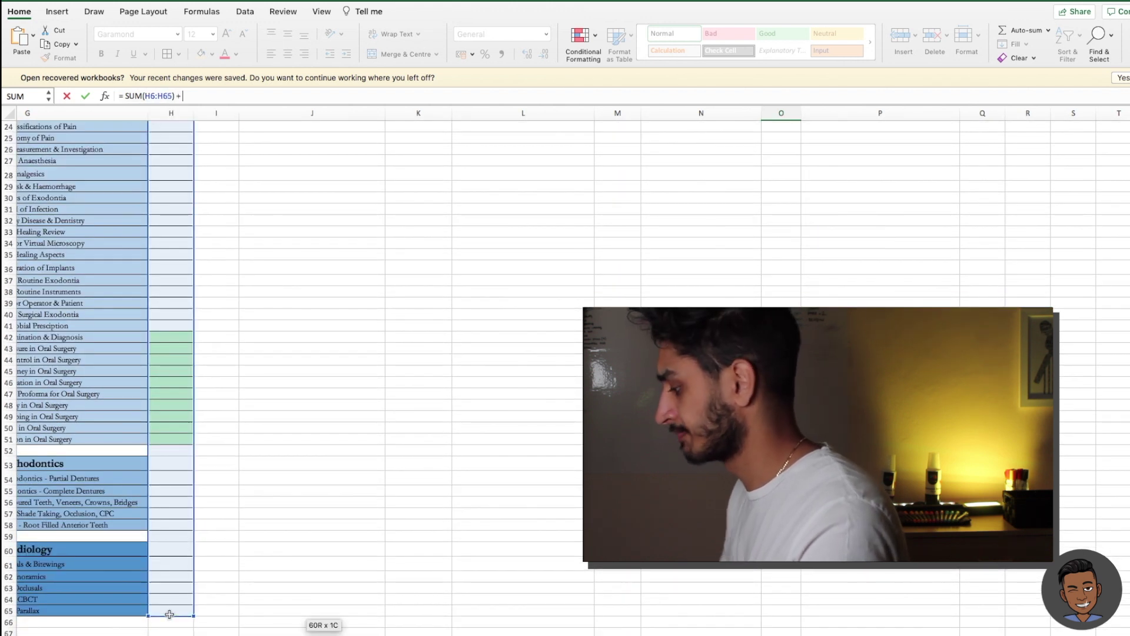
Add the BDS2 completion cells to the completed lectures formula as SUM(E6:E86).
type(" SUM(")
scroll(321, 240, "up", 8)
scroll(321, 240, "left", 3)
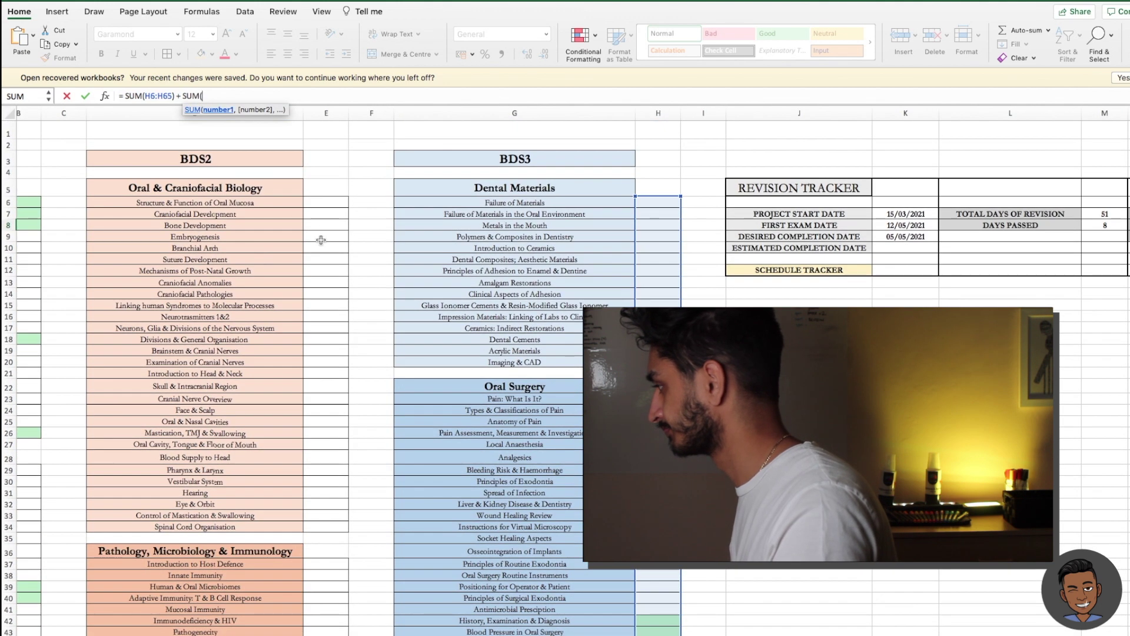
left_click_drag(321, 203, 328, 633)
type(") +")
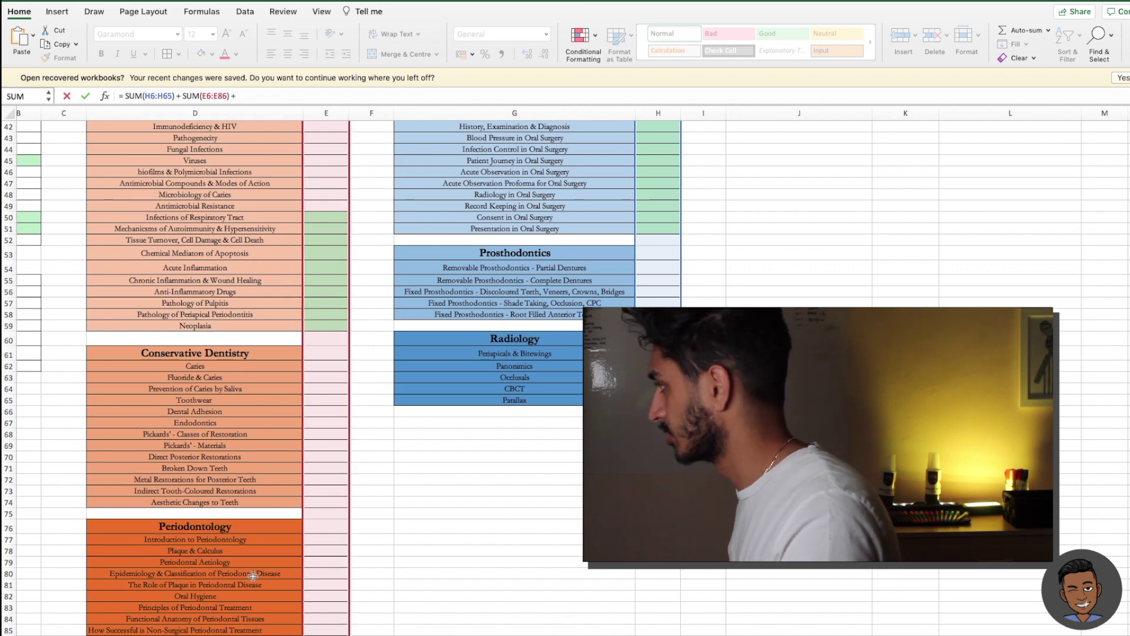
Add the Regenerative Medicine completion cells as SUM(B6:B62) and finish the completed lectures formula in O8.
scroll(254, 577, "up", 5)
scroll(253, 576, "left", 2)
scroll(253, 576, "up", 10)
type("SUM (")
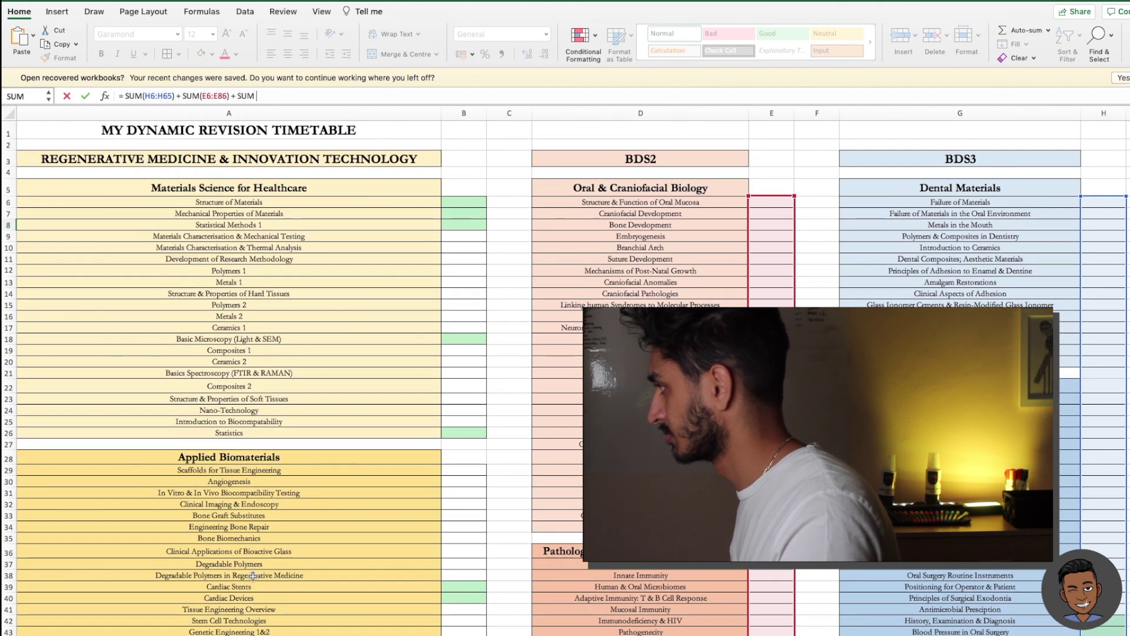
key("BackSpace")
key("BackSpace")
type("(")
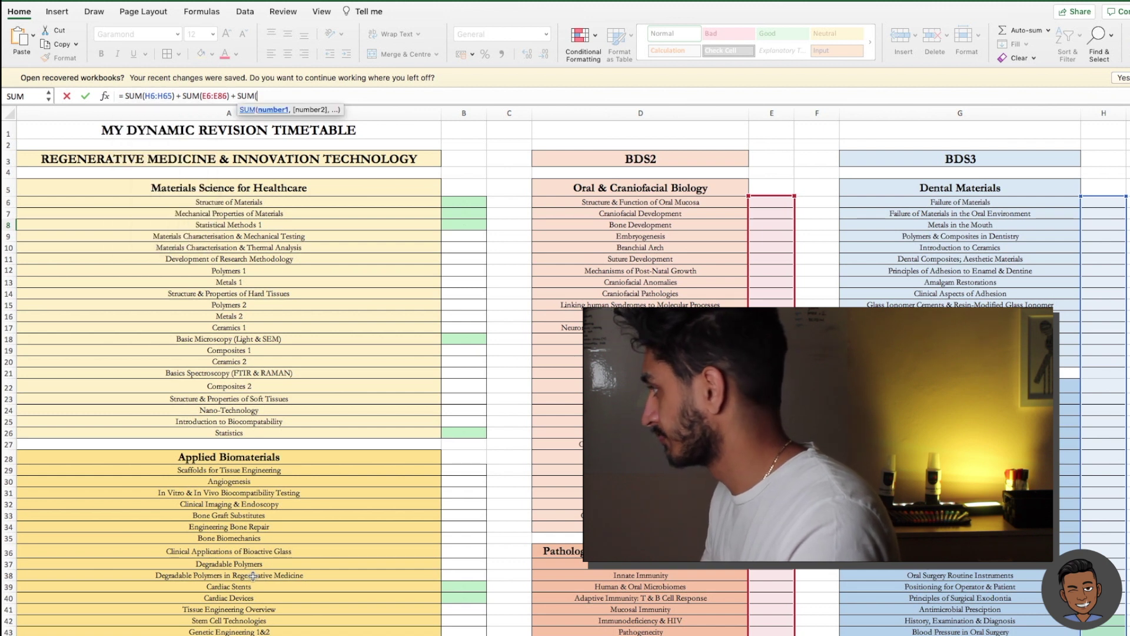
left_click_drag(464, 202, 466, 294)
left_click_drag(465, 612, 465, 635)
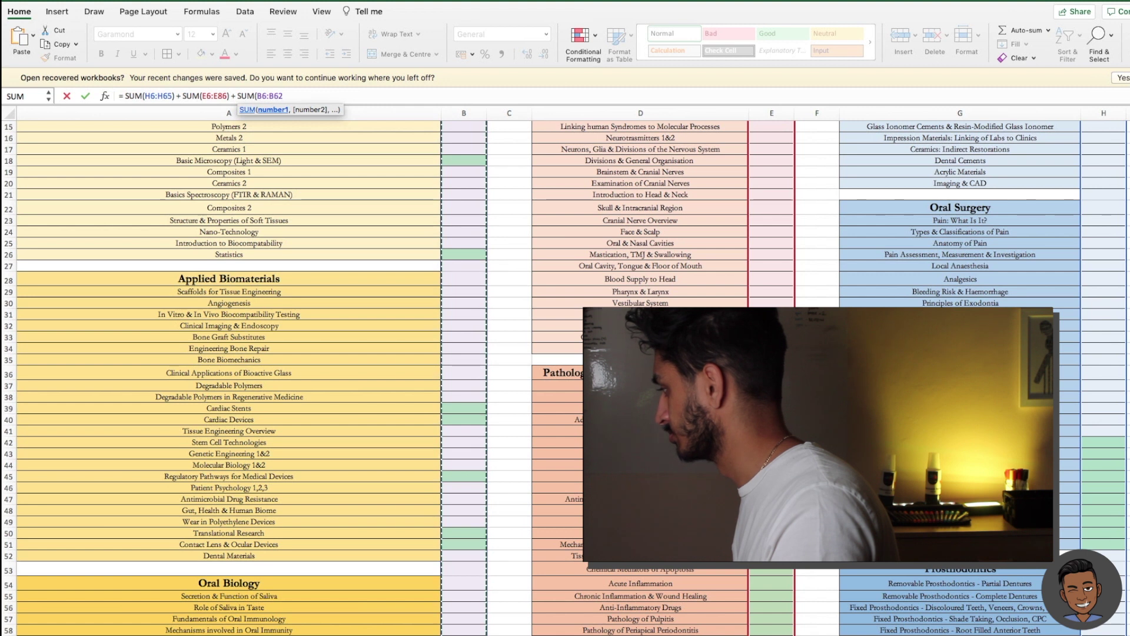
type(")")
key("Return")
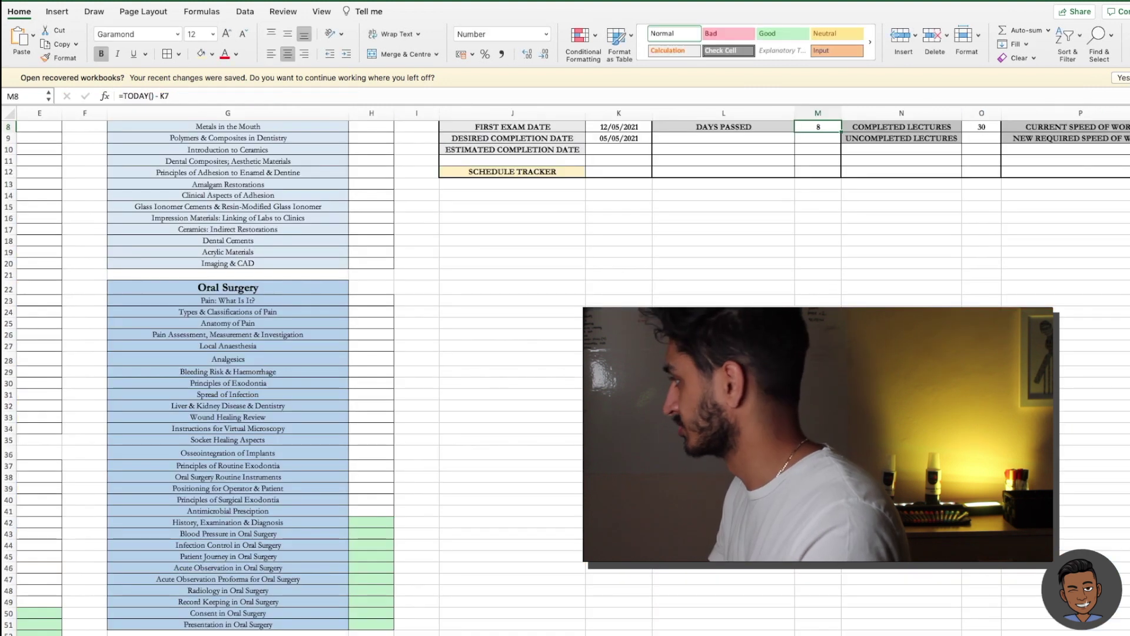
Calculate the uncompleted lectures in O9 by subtracting completed from total lectures with =O7-O8.
scroll(566, 353, "up", 4)
left_click(964, 214)
left_click(968, 241)
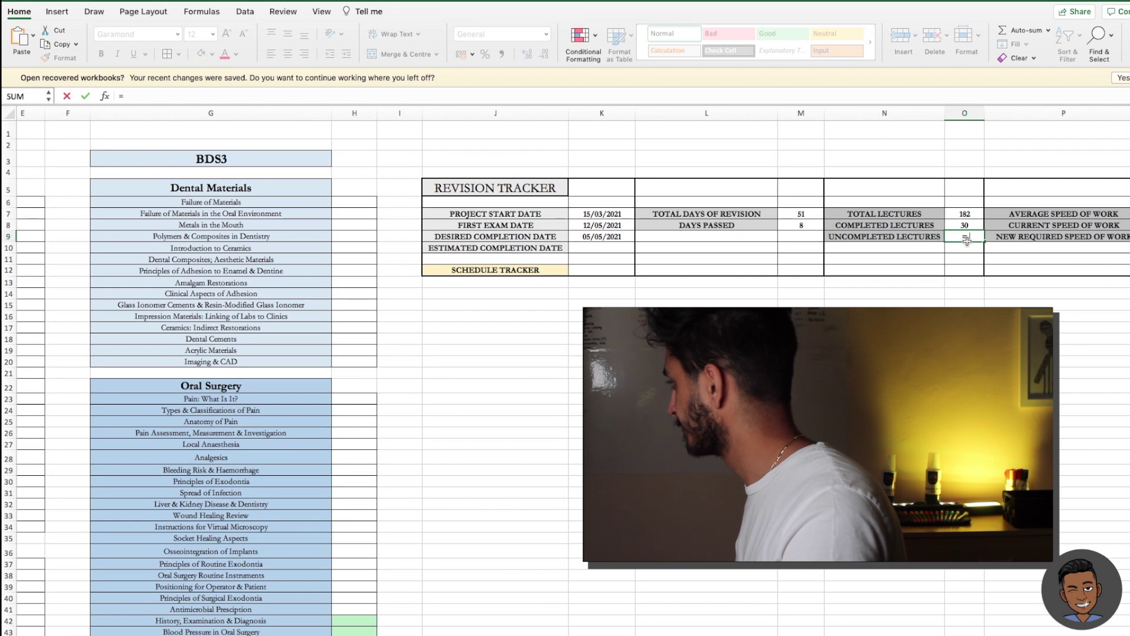
left_click(964, 214)
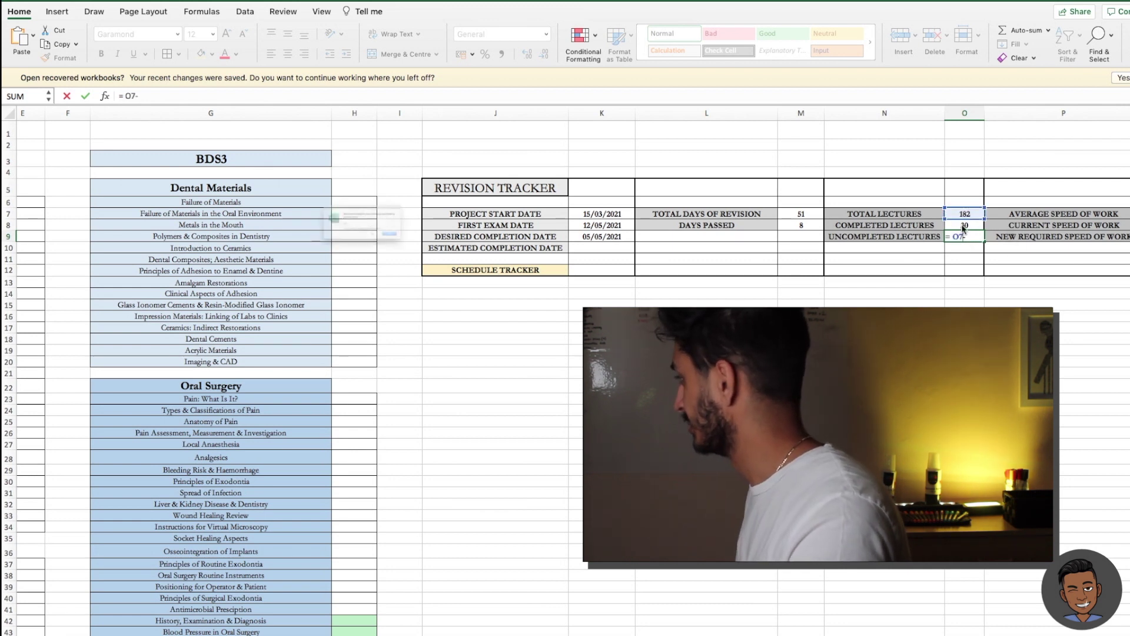
key("Return")
left_click(383, 261)
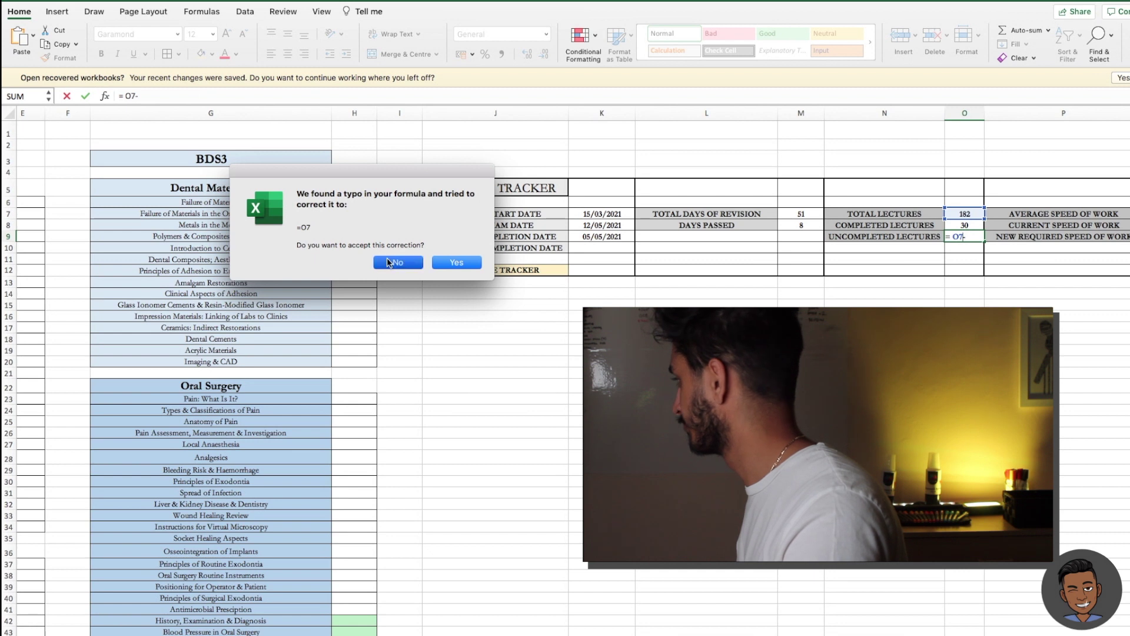
left_click(463, 286)
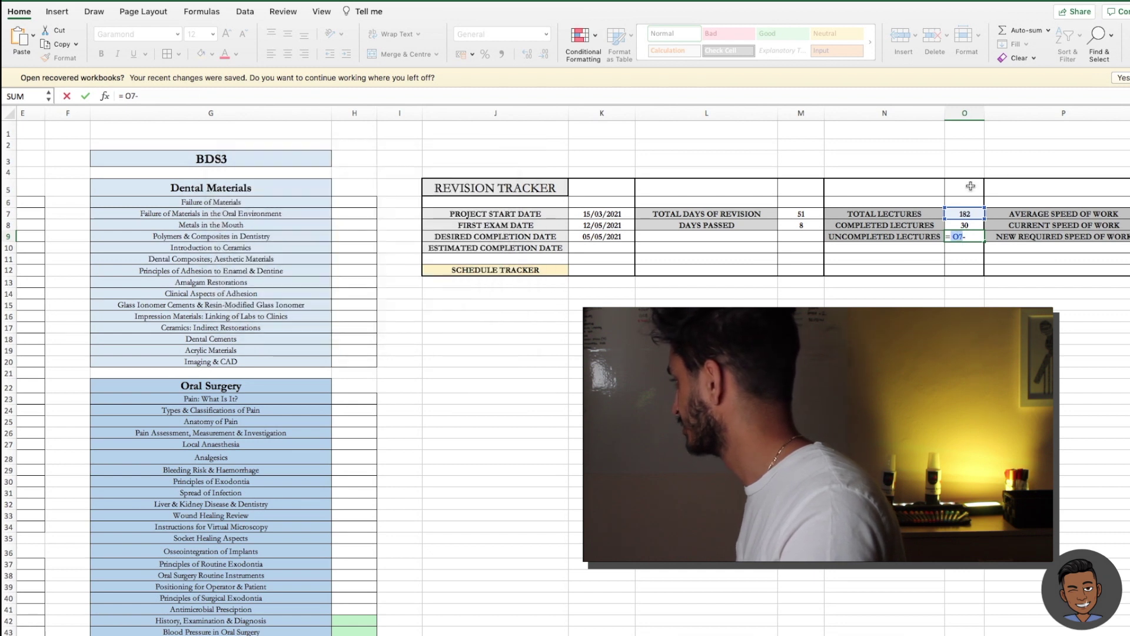
left_click(970, 226)
key("Return")
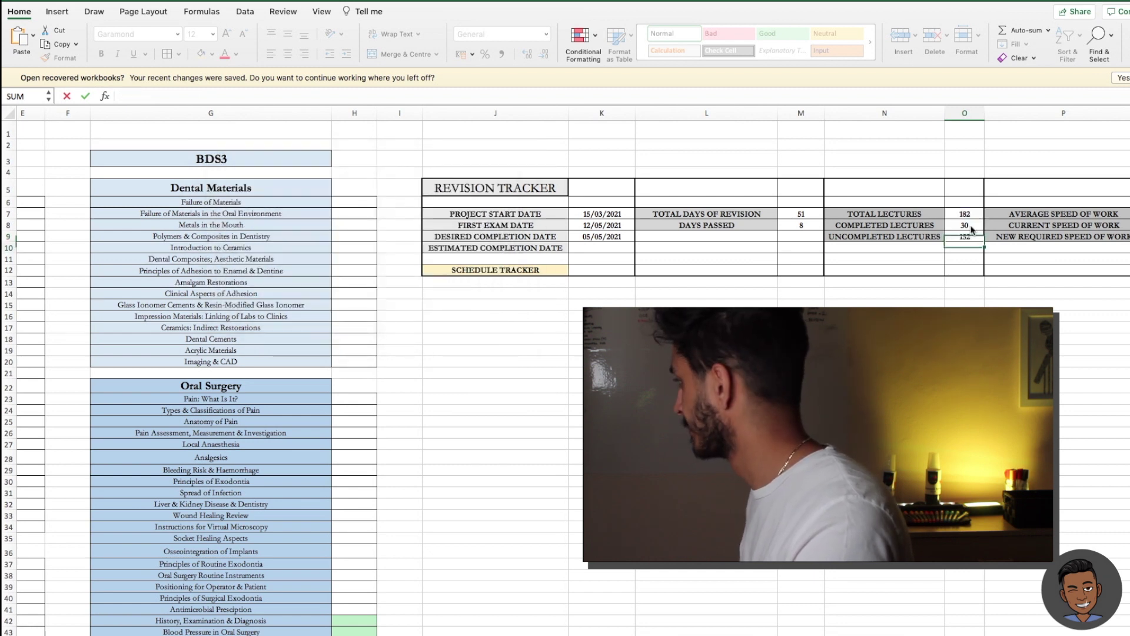
left_click(965, 328)
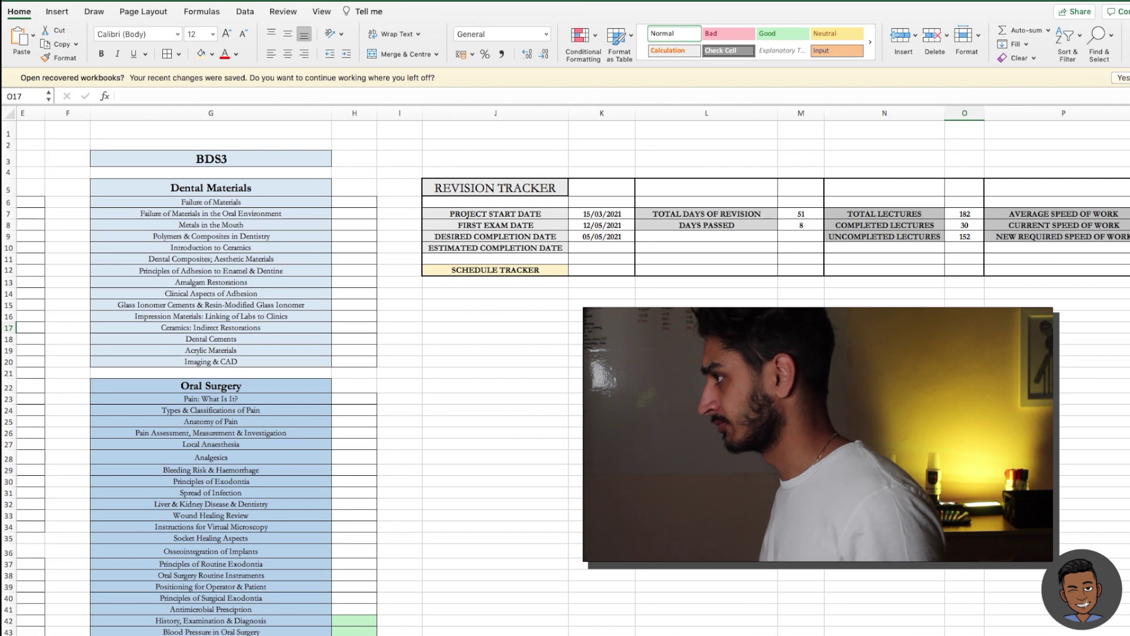
Calculate the average speed of work in Q7 by dividing total lectures by total days of revision with =O7/M7.
scroll(768, 215, "right", 6)
left_click(768, 216)
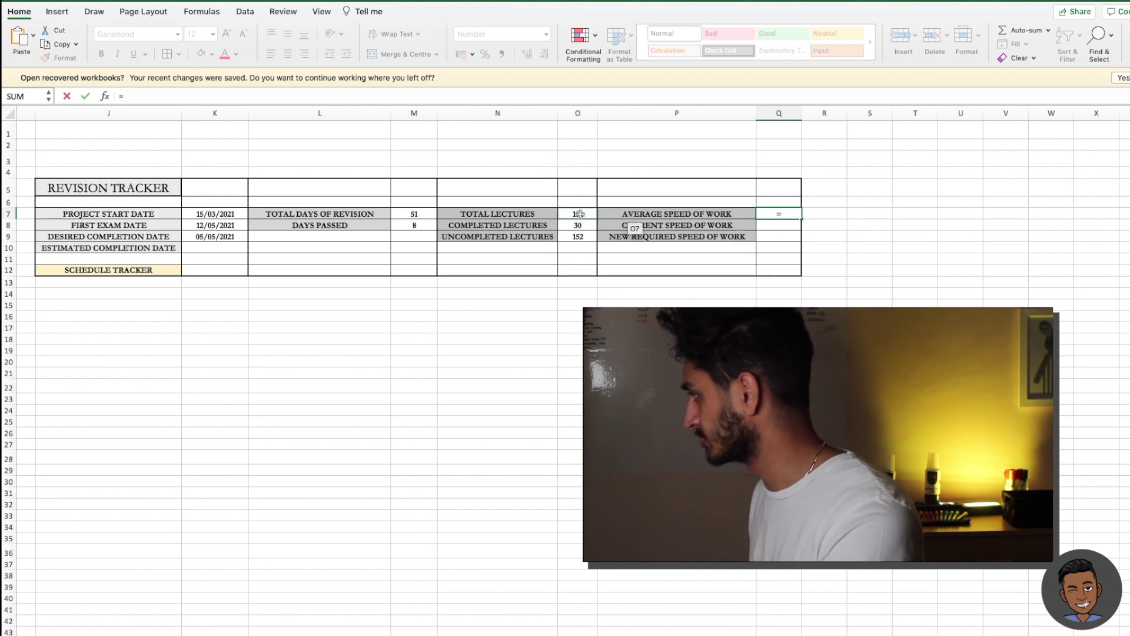
left_click(580, 214)
type("/")
left_click(414, 214)
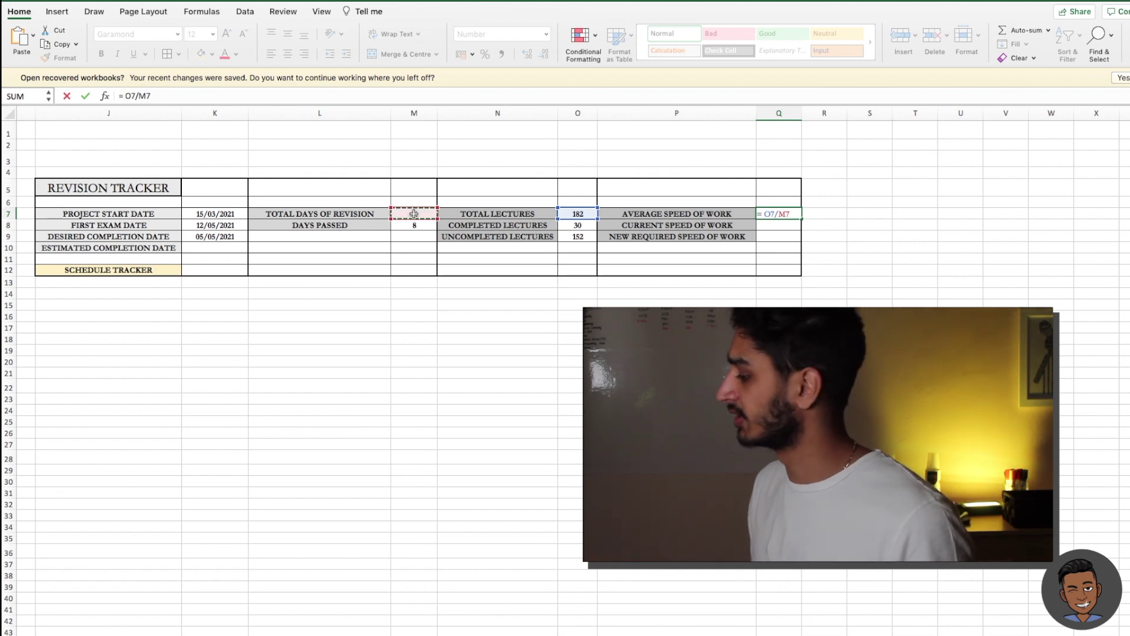
key("Return")
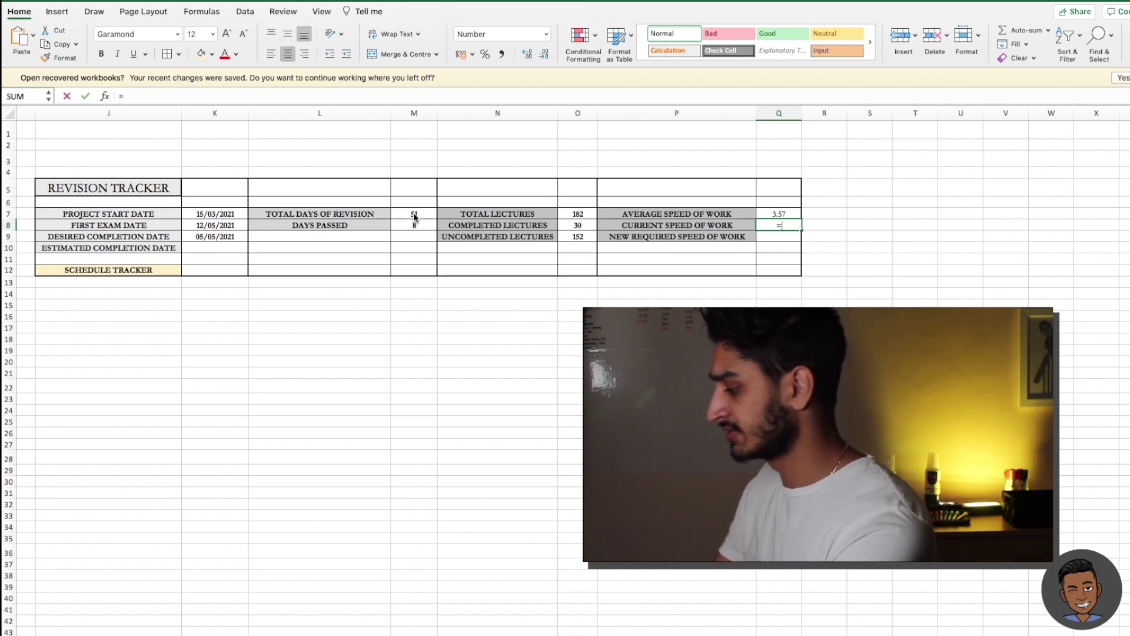
Calculate the current speed of work in Q8 by dividing completed lectures by days passed with =O8/M8.
left_click(564, 226)
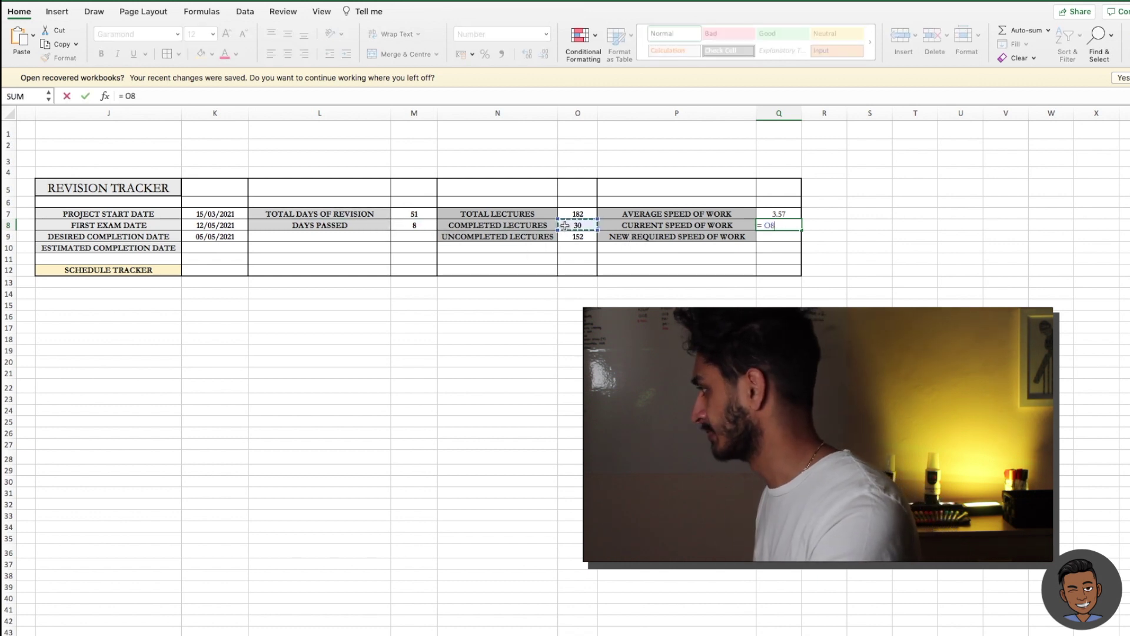
type("/")
left_click(404, 226)
key("Return")
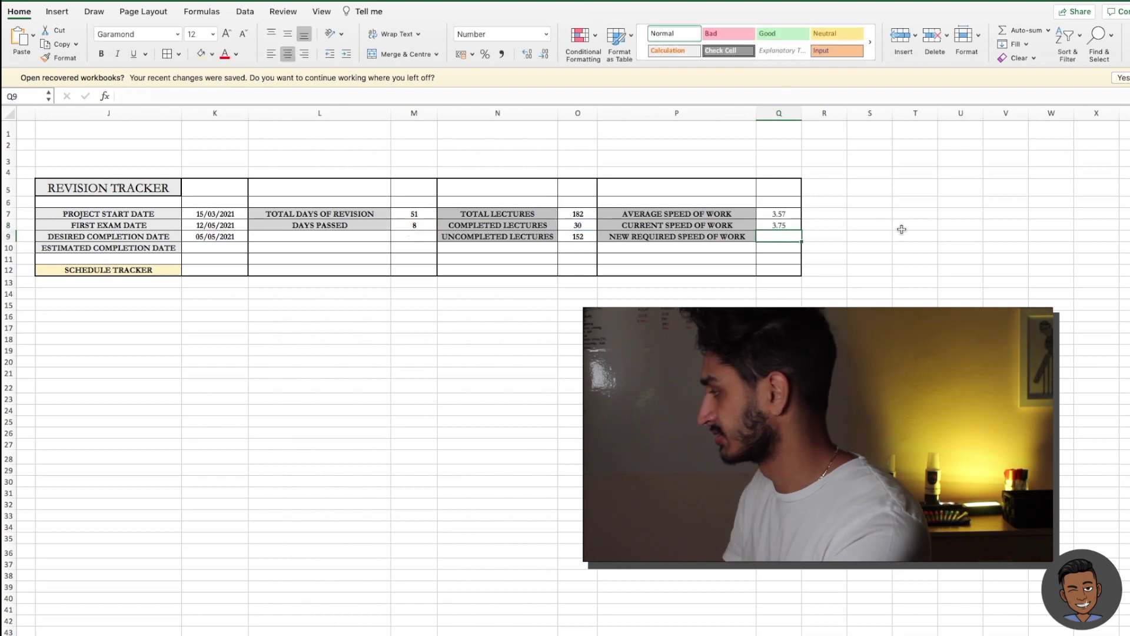
left_click(860, 256)
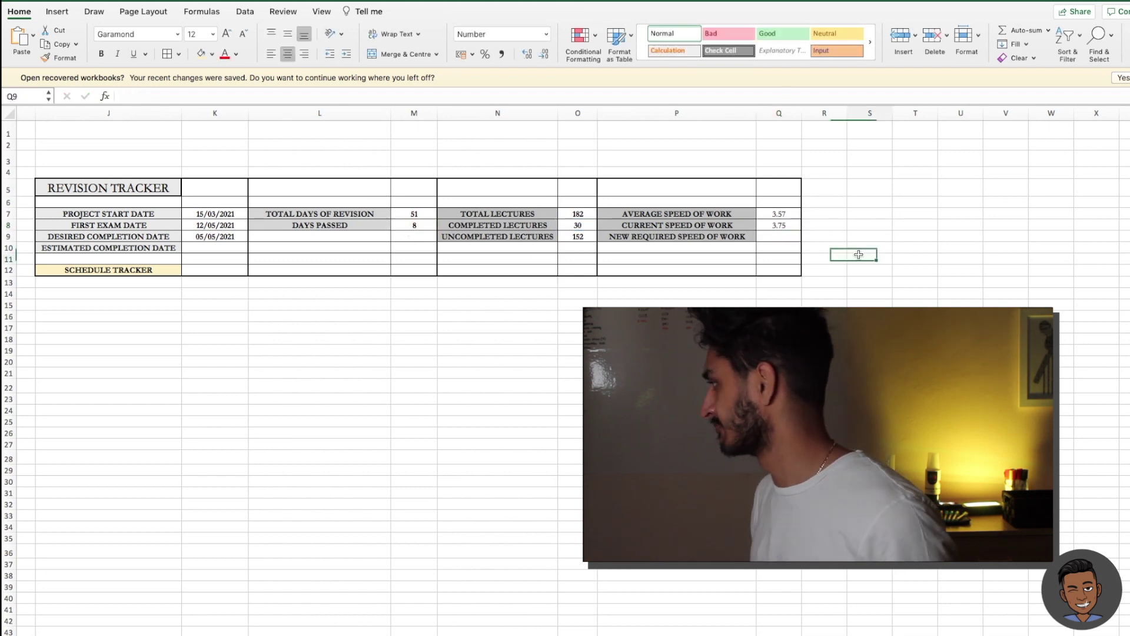
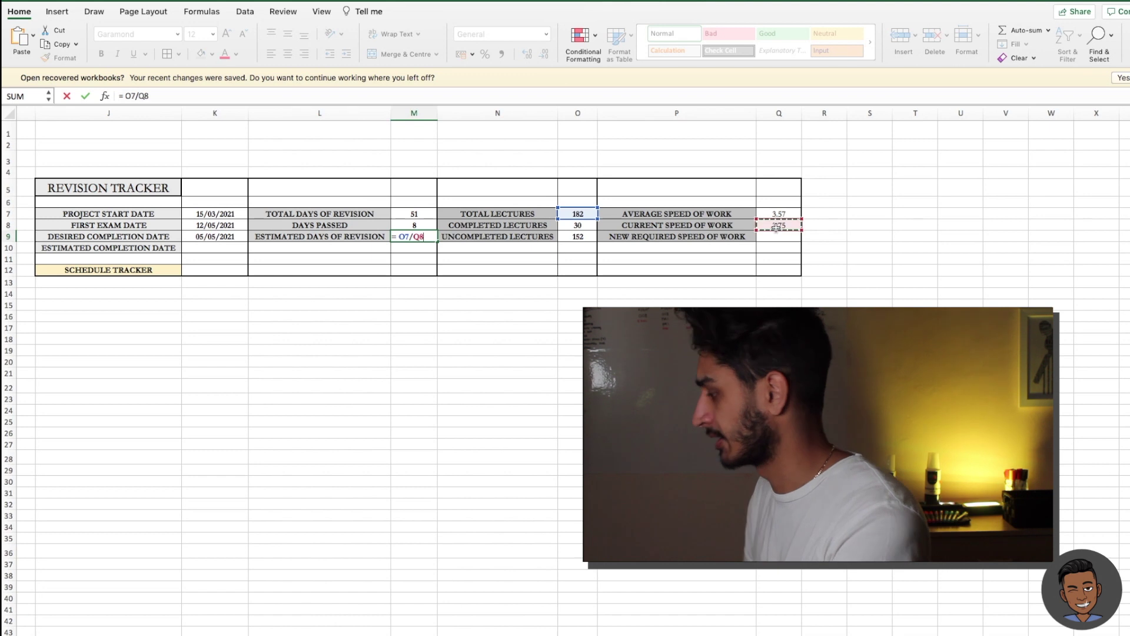
Calculate the estimated days of revision in M9 with =O7/Q8 and reduce the result to two decimal places.
key("Return")
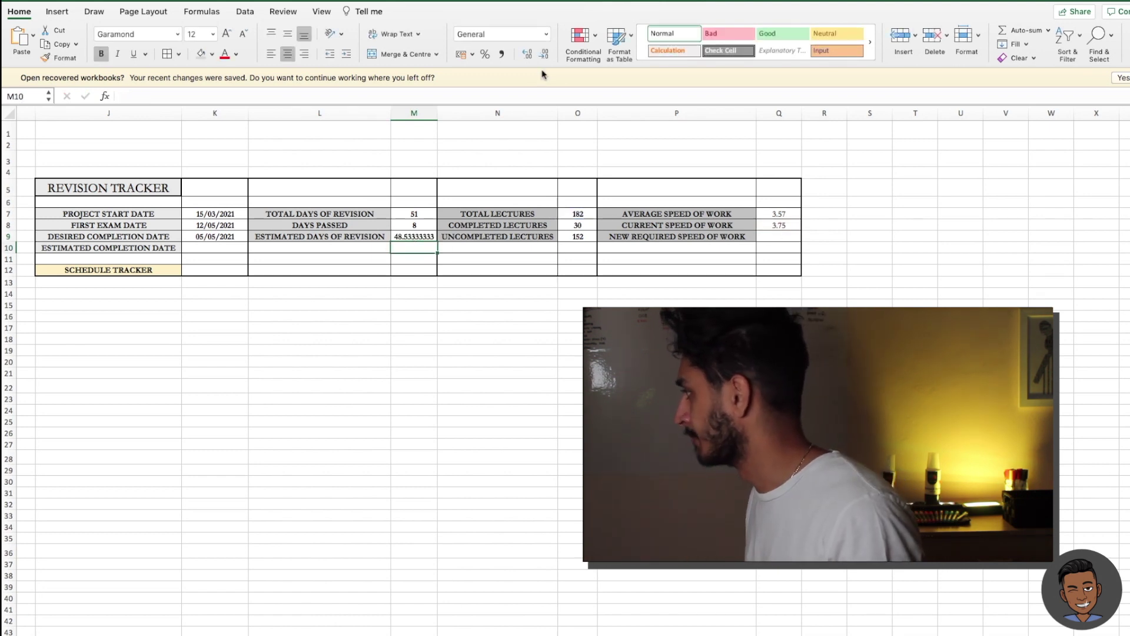
left_click(424, 237)
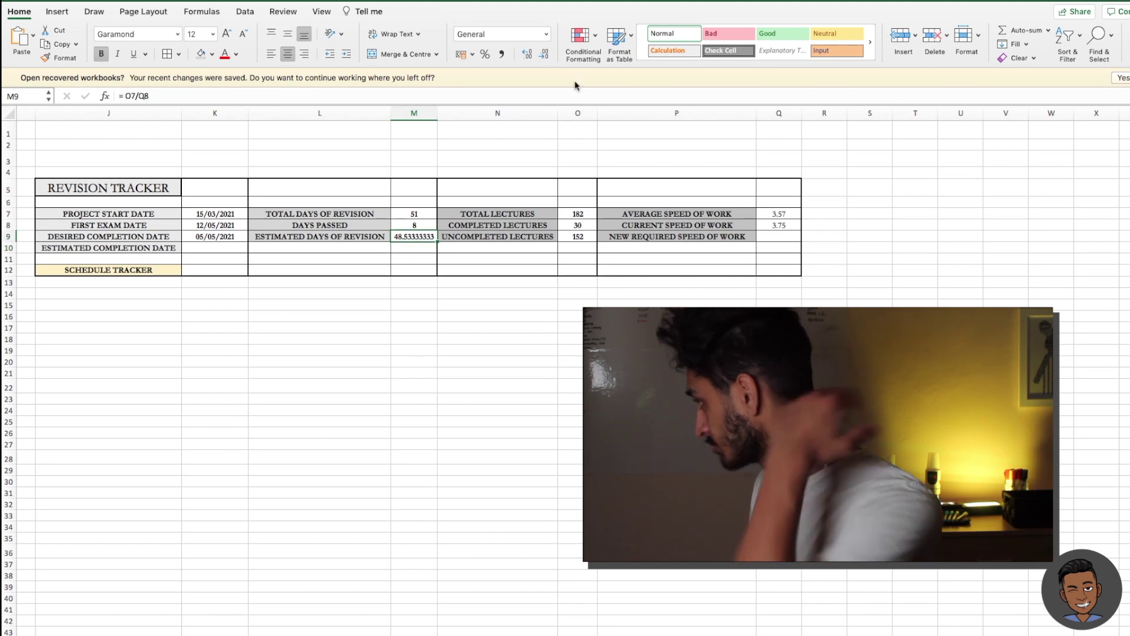
left_click(545, 56)
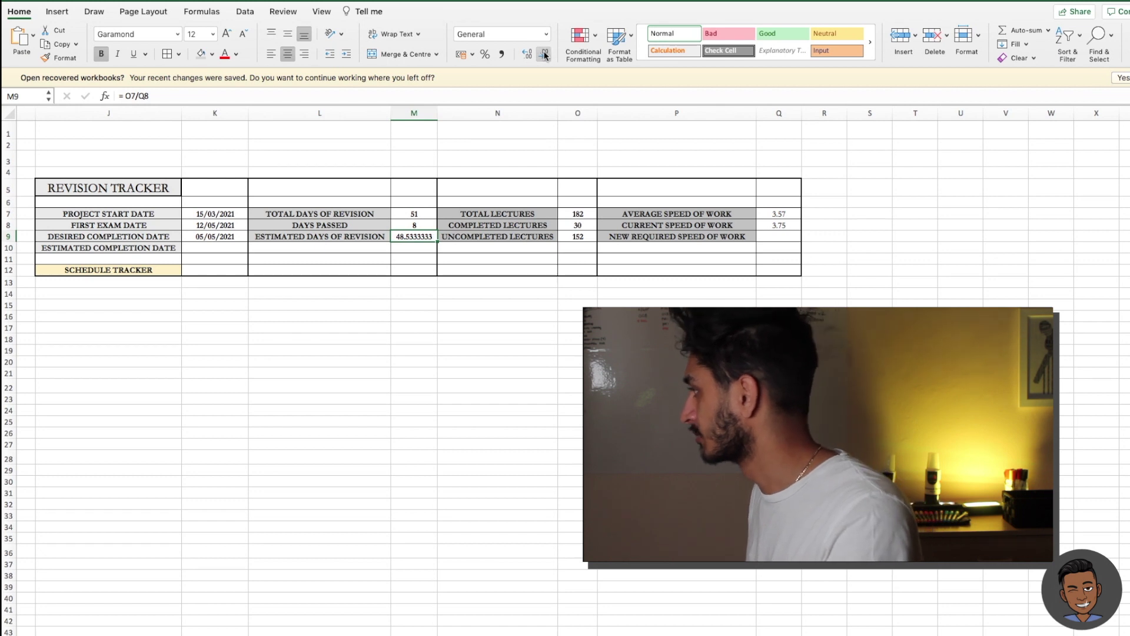
left_click(544, 56)
left_click(545, 56)
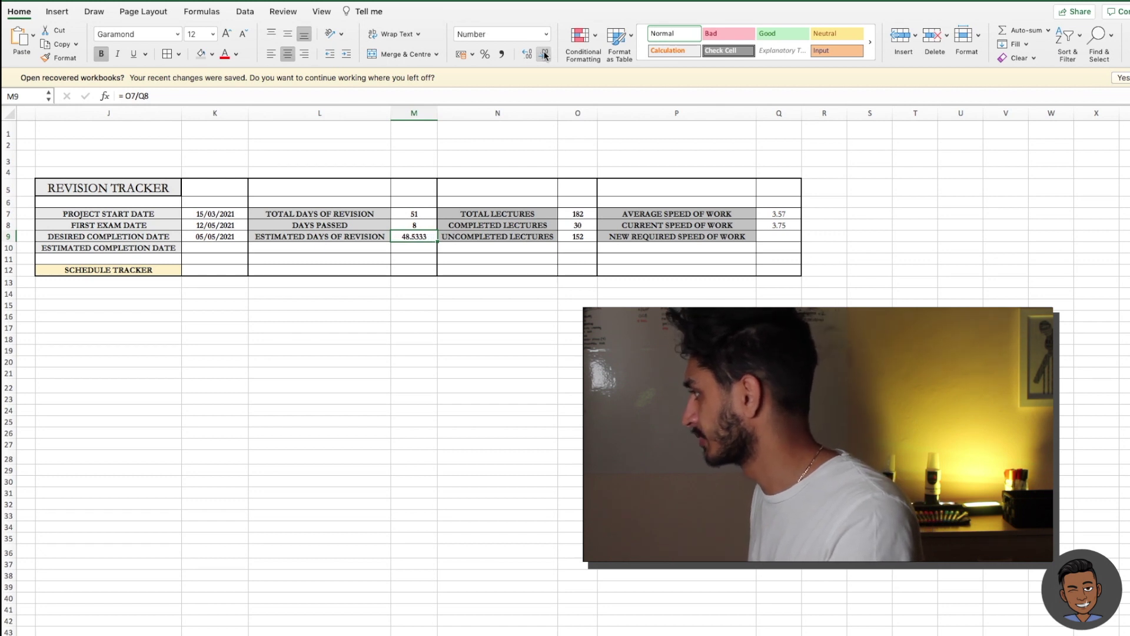
left_click(545, 56)
left_click(545, 56)
left_click(472, 384)
left_click(428, 306)
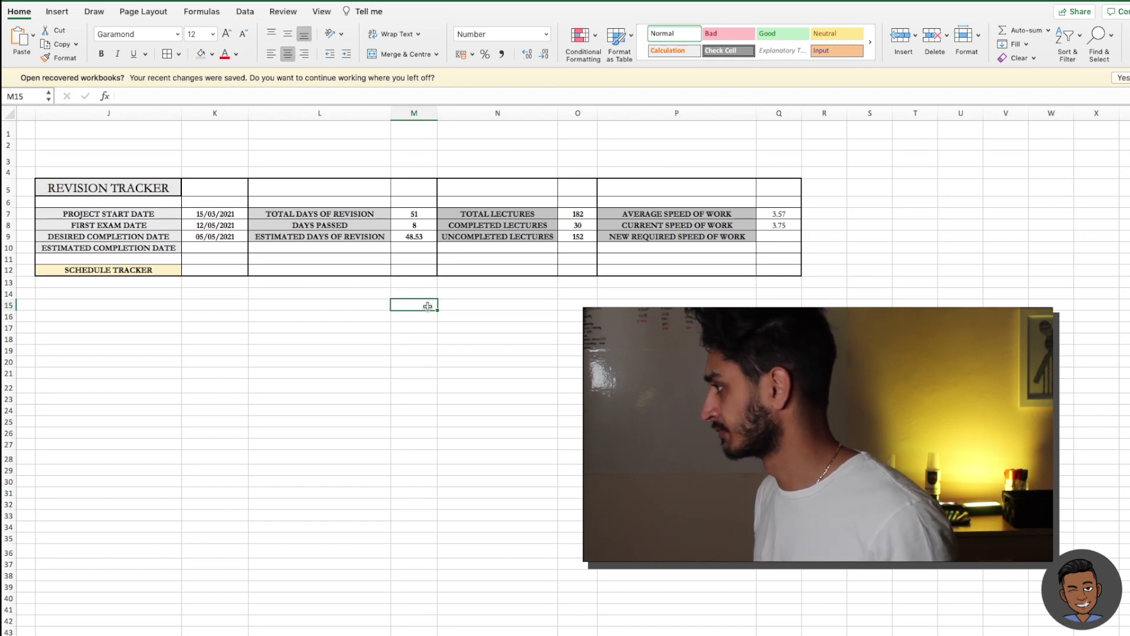
Calculate the estimated completion date in K10 by adding the estimated days of revision to the project start date with =K7+M9.
left_click(220, 253)
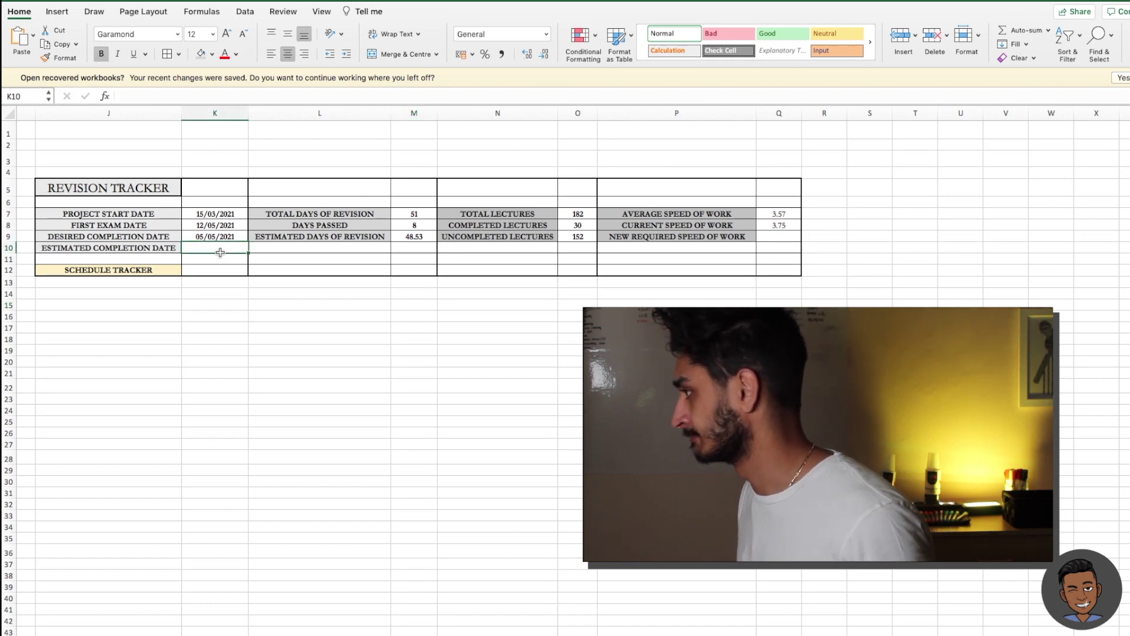
type("=")
left_click(220, 215)
type("+")
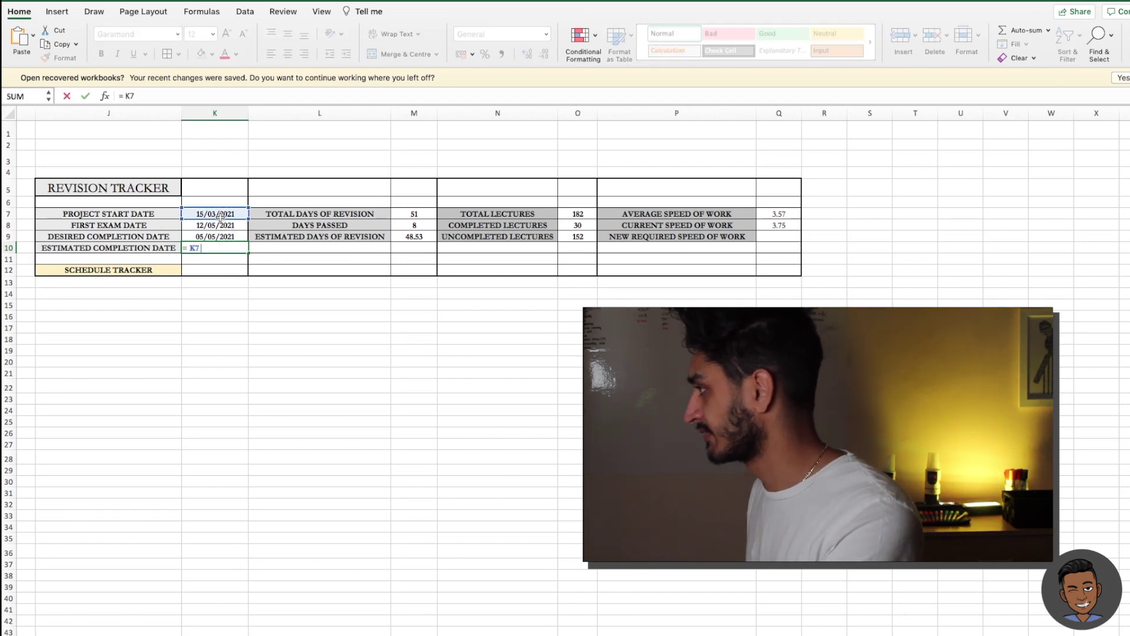
left_click(414, 236)
key("Return")
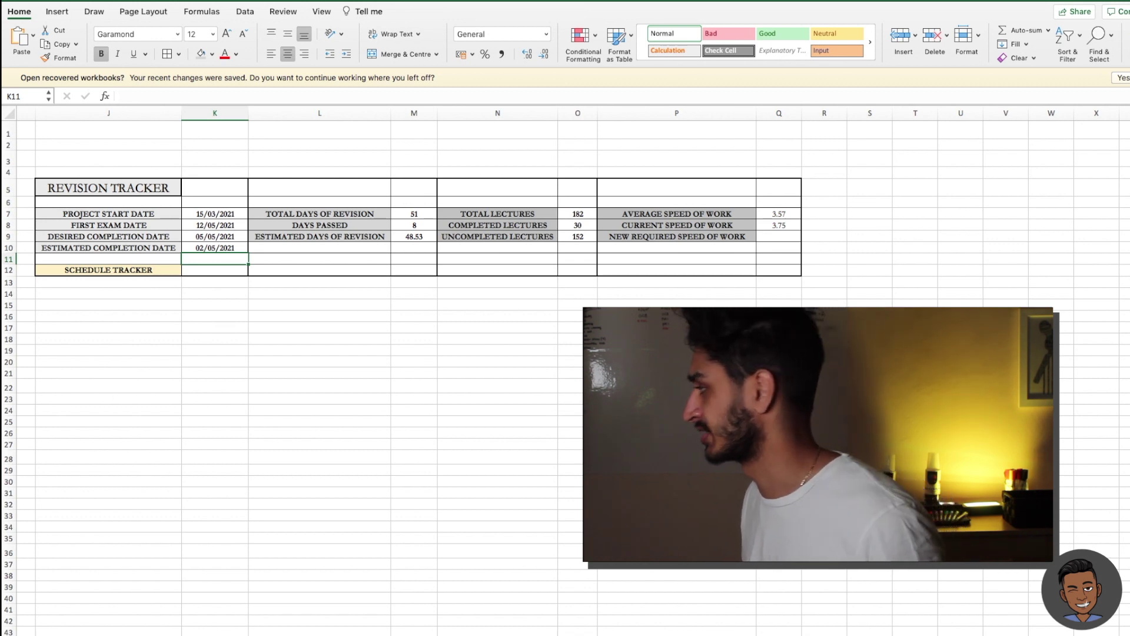
Calculate the new required speed of work in Q9 by dividing uncompleted lectures by the remaining days with =O9/(M7-M8).
left_click(778, 236)
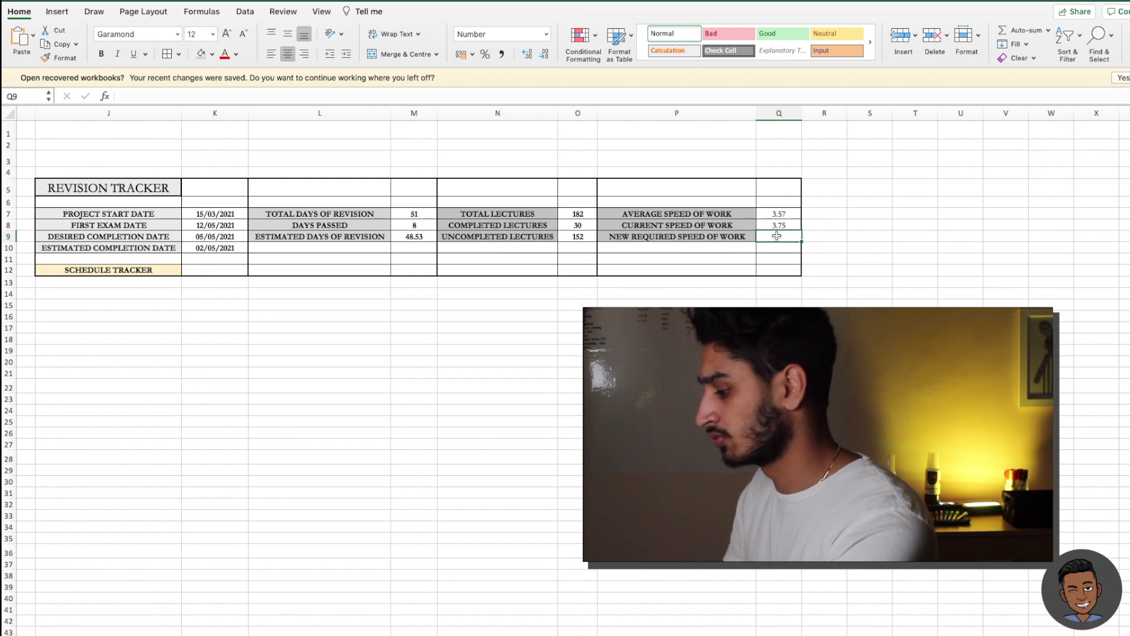
type("=")
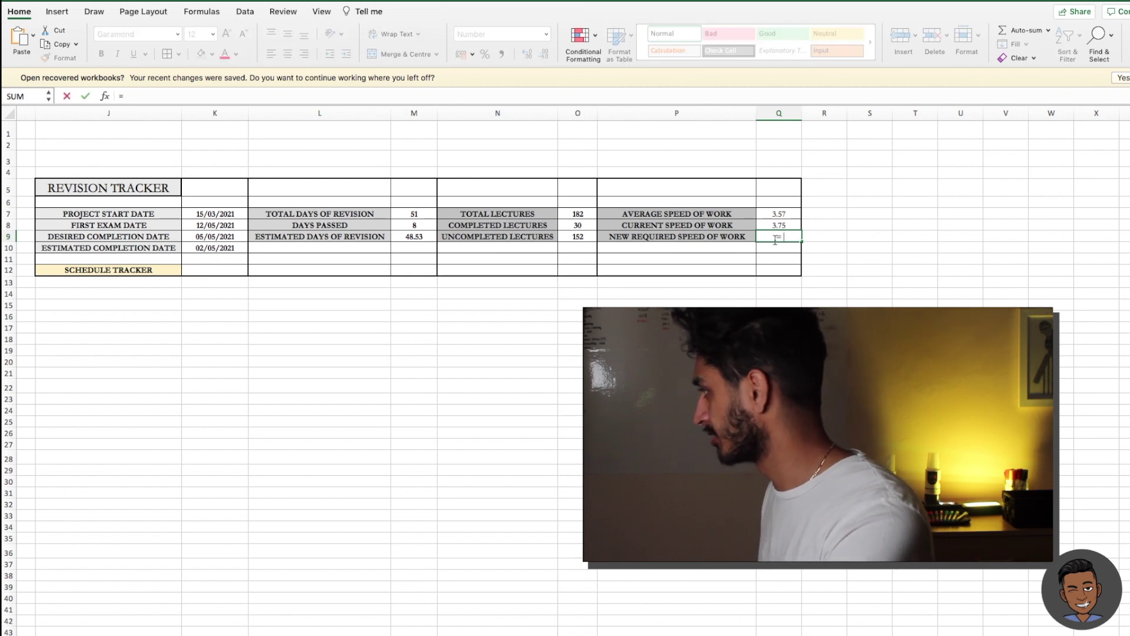
left_click(579, 237)
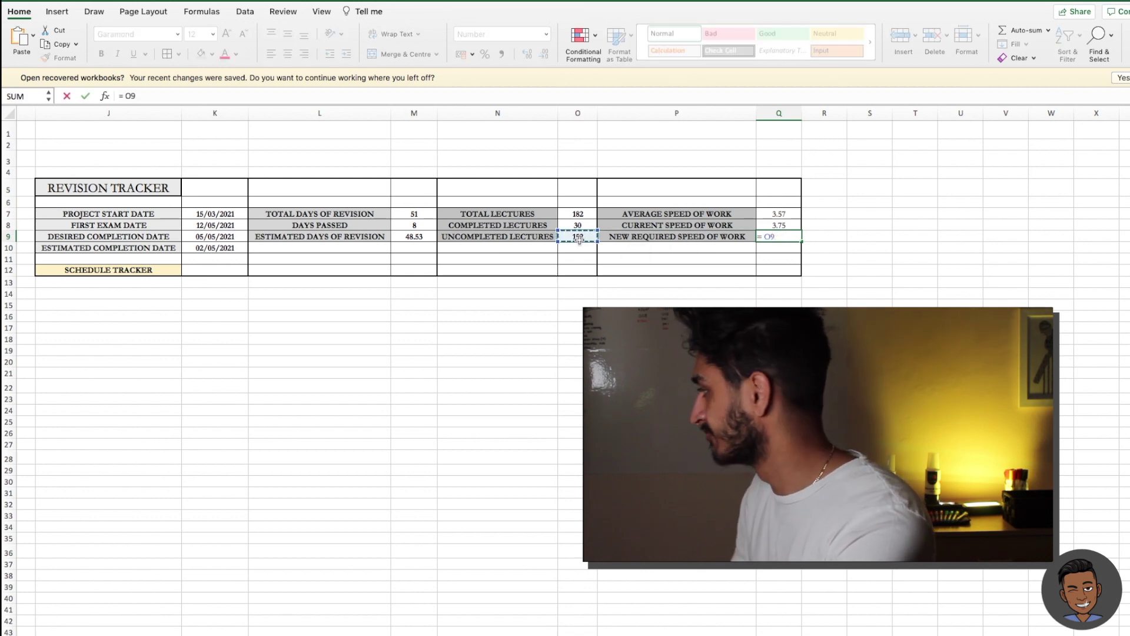
type("/(")
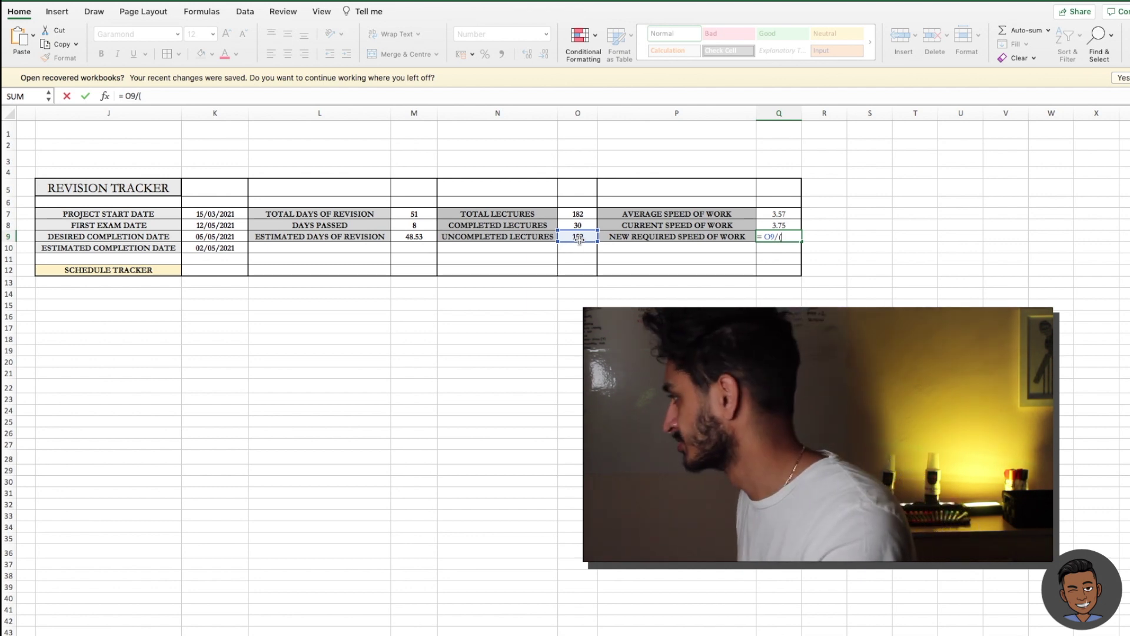
left_click(417, 213)
type("-")
left_click(409, 223)
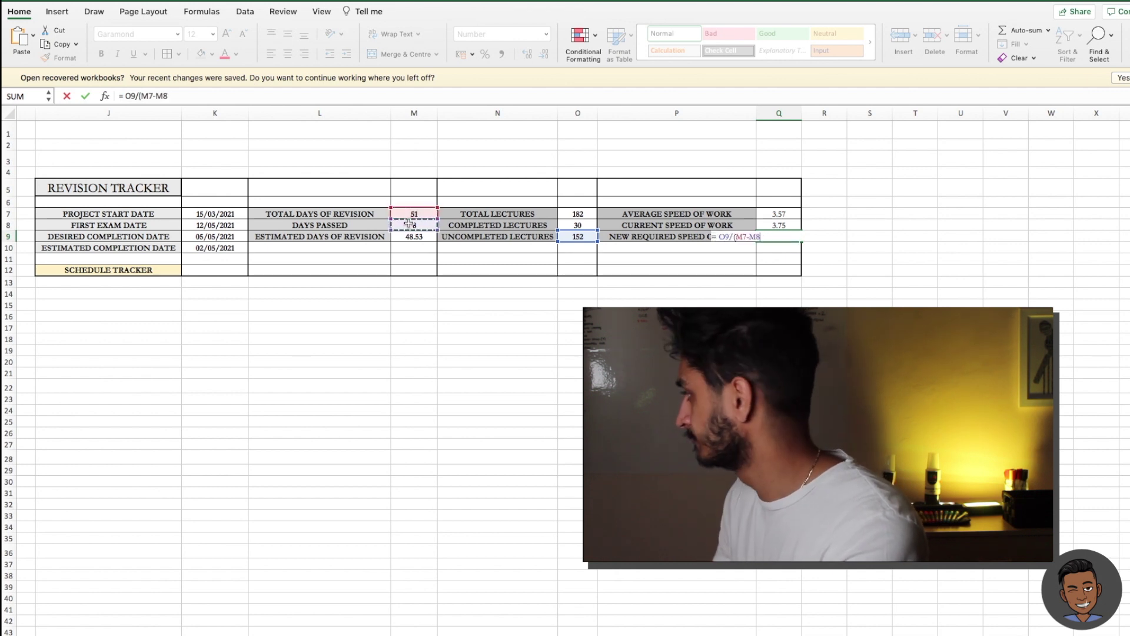
key("Return")
left_click(773, 300)
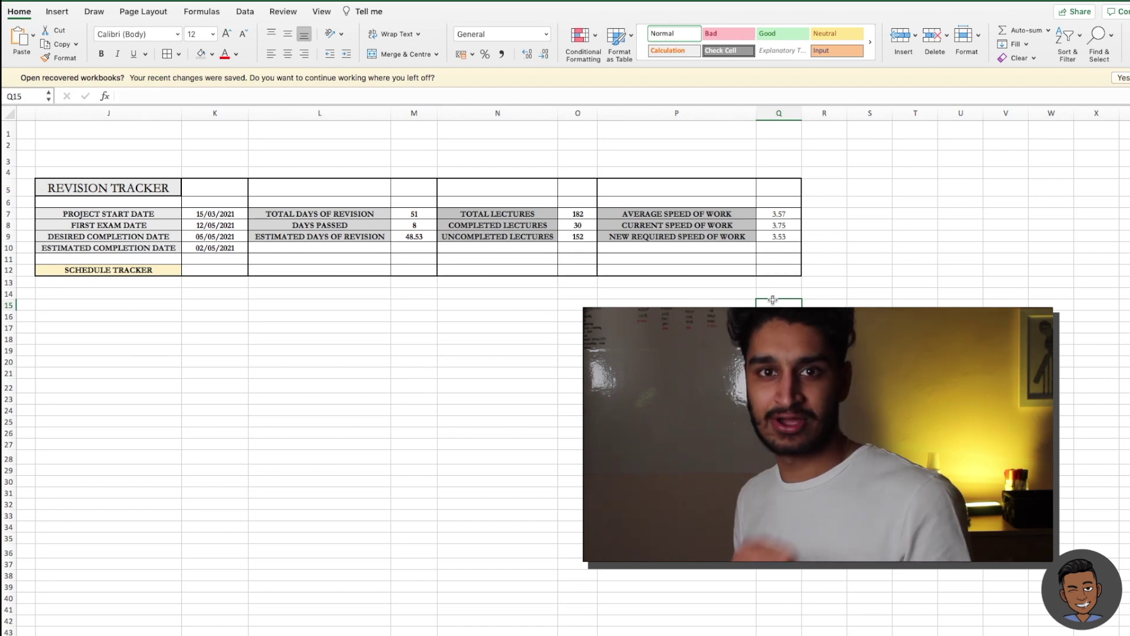
Calculate the schedule tracker in K12 by dividing current speed by average speed of work with =Q8/Q7.
left_click(206, 271)
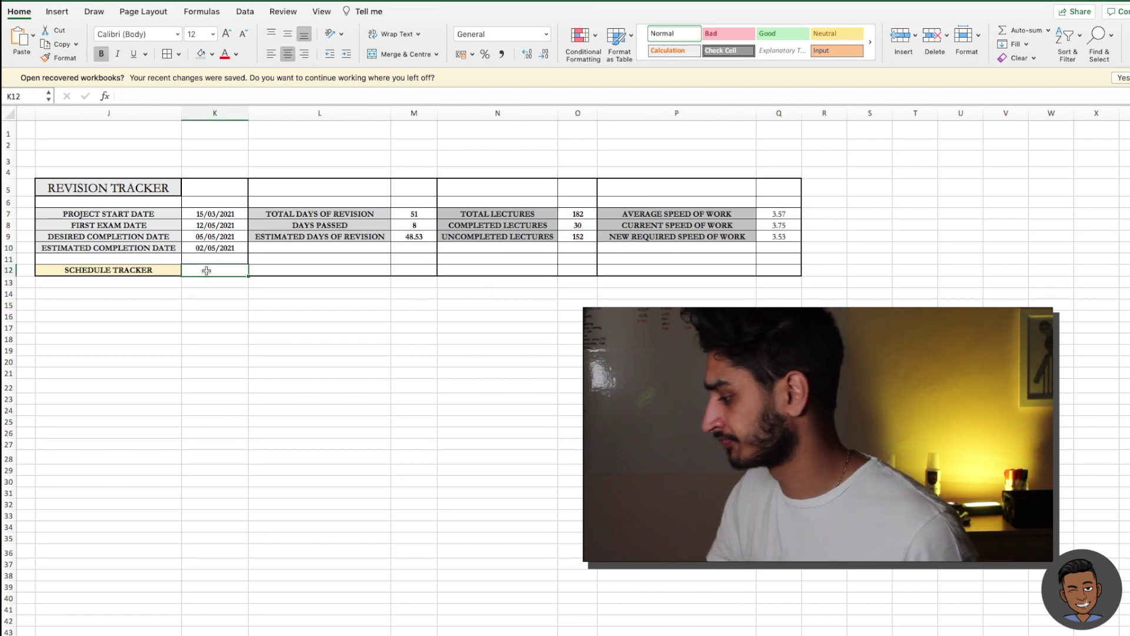
type("=")
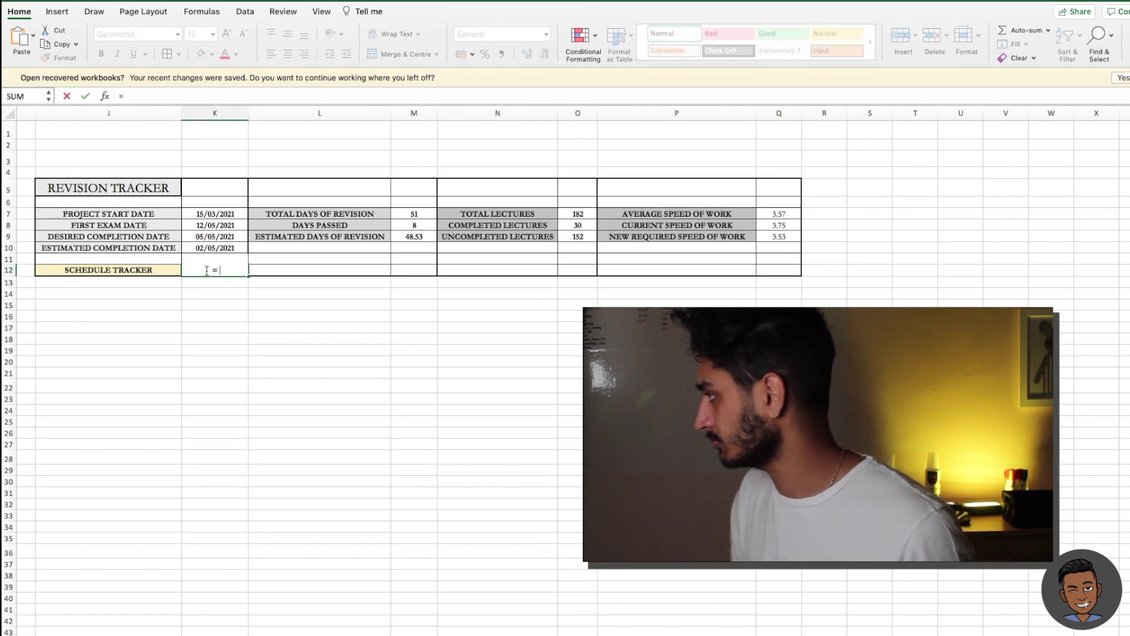
left_click(767, 227)
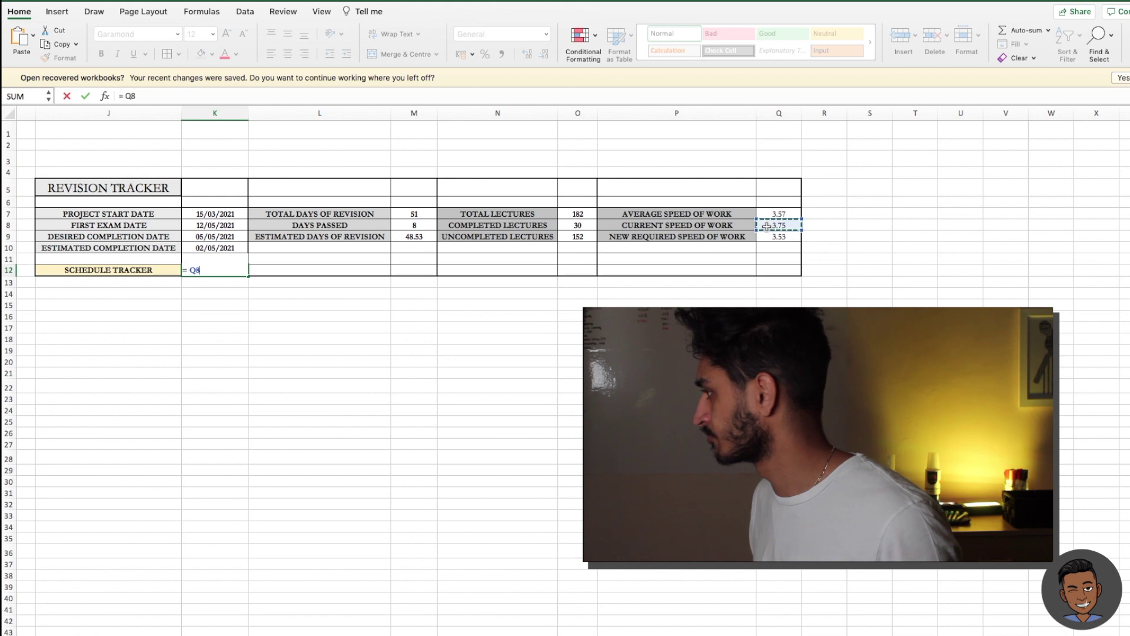
type("/")
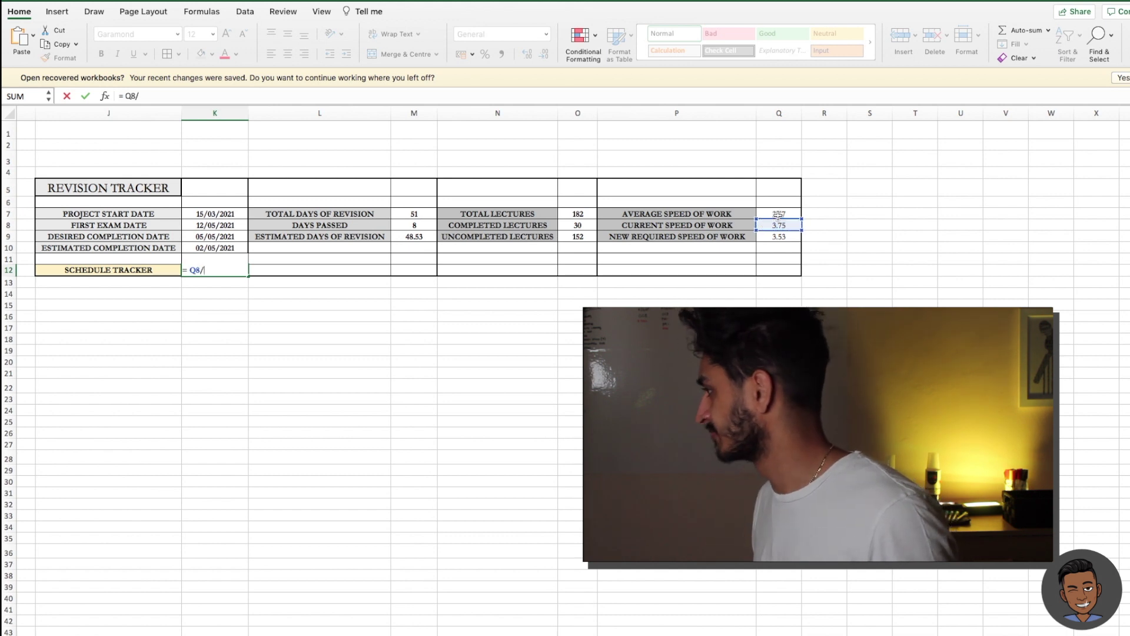
left_click(774, 214)
key("Return")
Reduce the schedule tracker result in K12 to two decimal places.
key("Up")
left_click(543, 52)
left_click(543, 53)
left_click(543, 53)
left_click(543, 54)
left_click(543, 55)
left_click(544, 56)
left_click(544, 56)
left_click(202, 294)
left_click(209, 270)
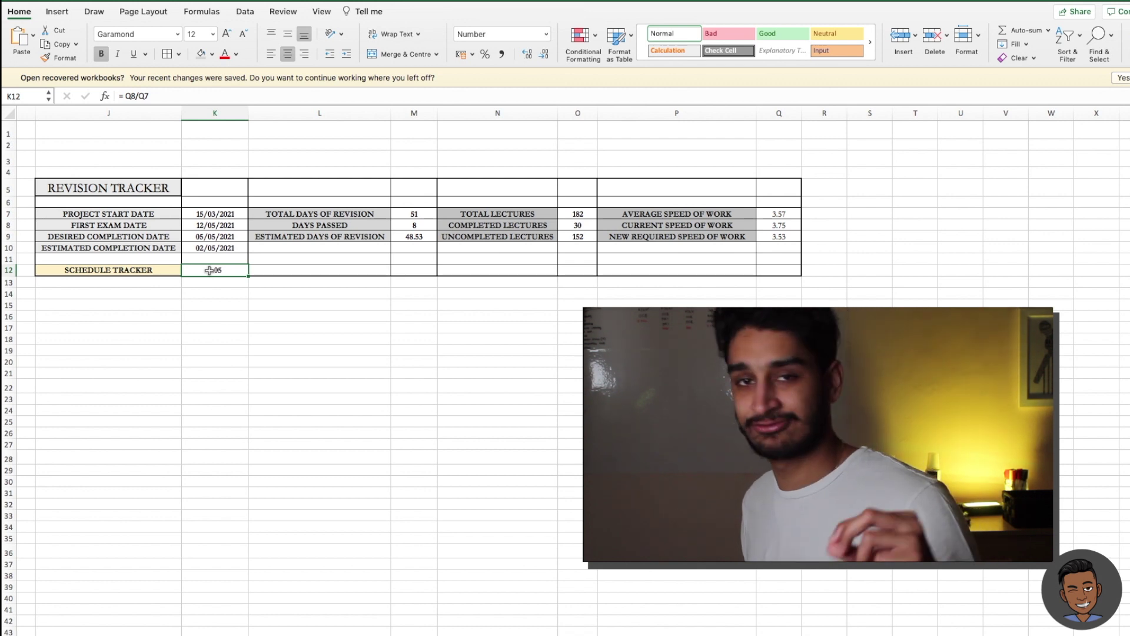
Add a conditional formatting rule to K12 that applies a green fill when the cell value is greater than 1.
left_click(594, 40)
mouse_move(612, 59)
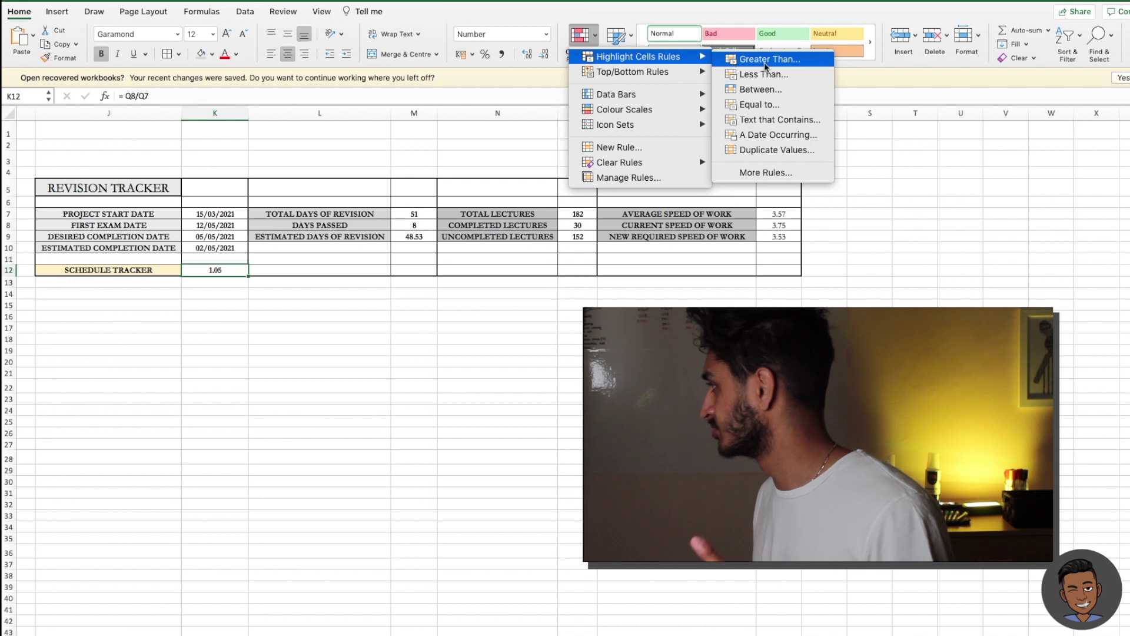
key("Escape")
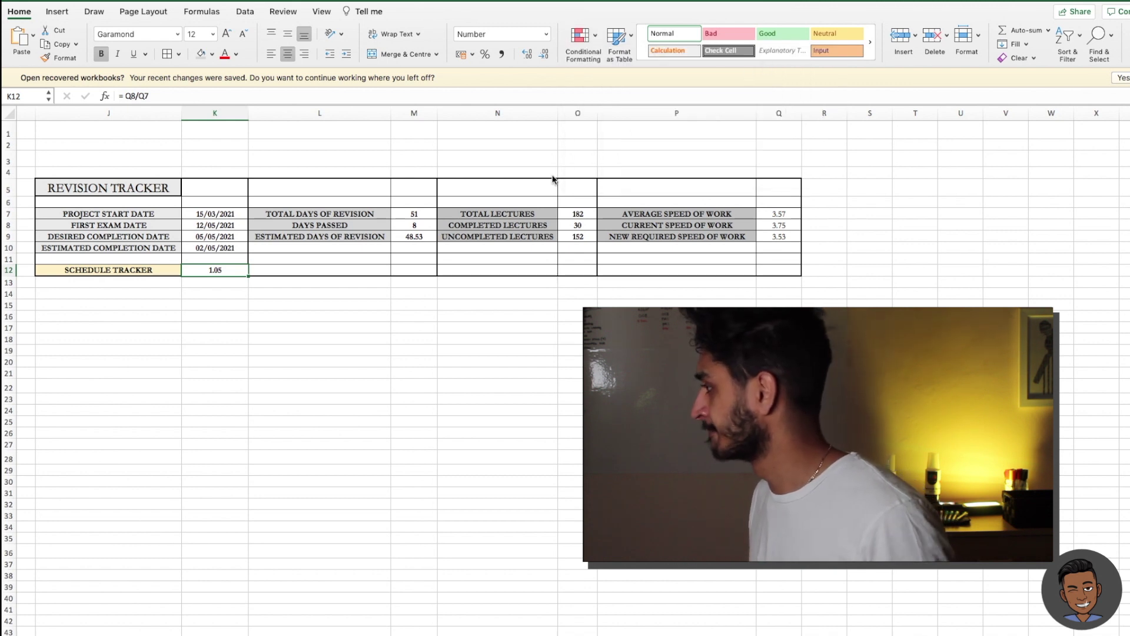
type("1")
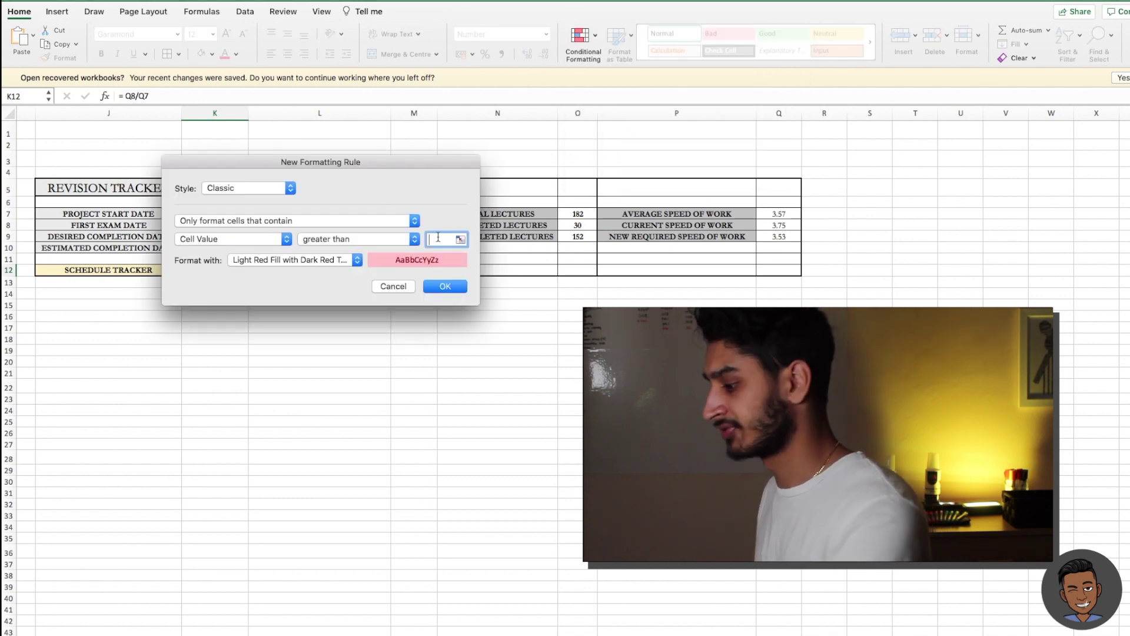
left_click(356, 260)
left_click(322, 281)
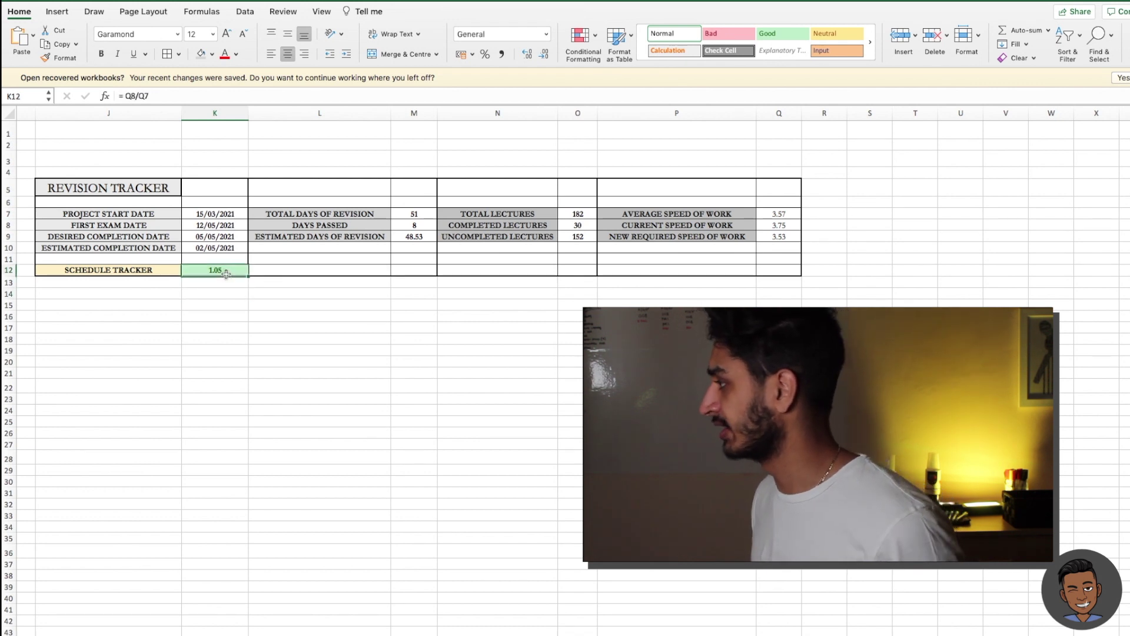
Add a conditional formatting rule to K12 that applies Light Red Fill with Dark Red Text when the value is less than 1.
left_click(591, 45)
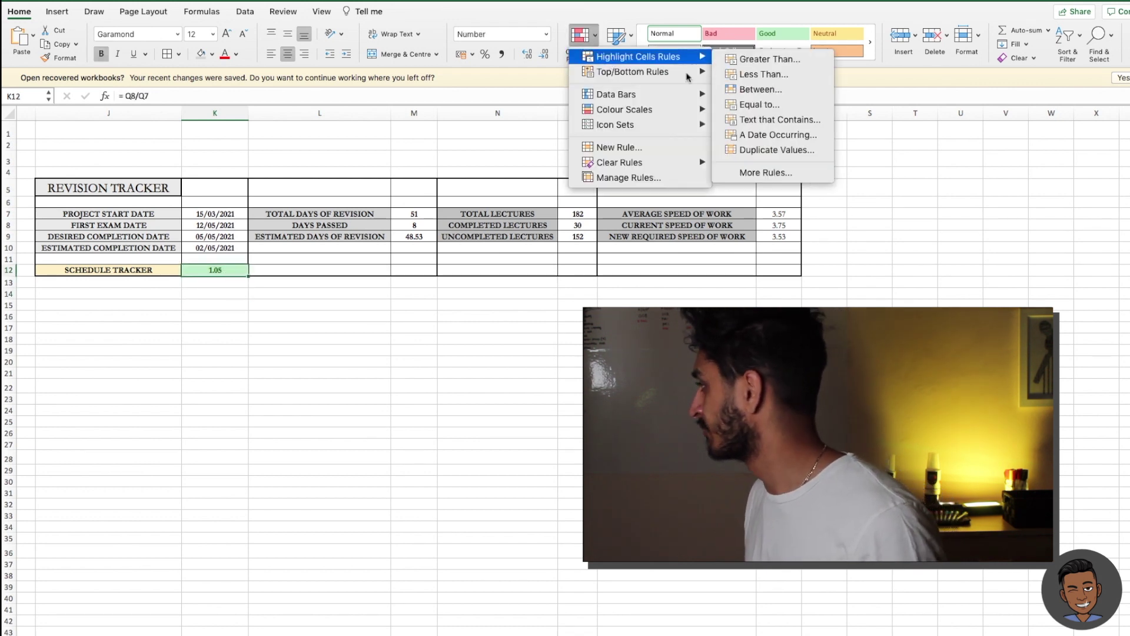
left_click(729, 73)
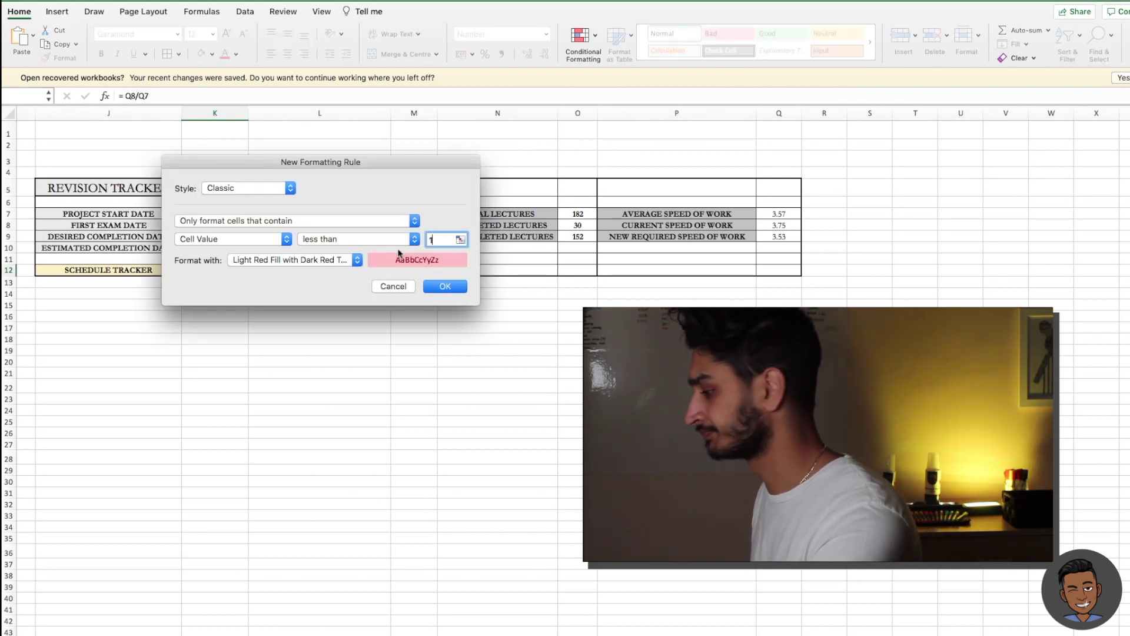
left_click(446, 286)
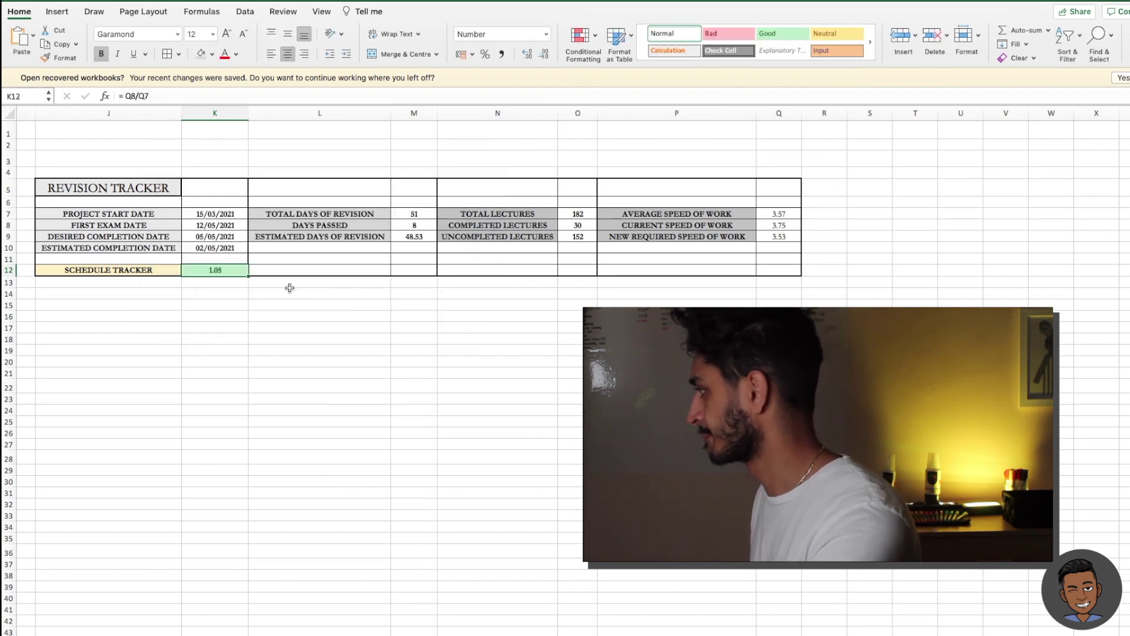
left_click(263, 290)
type("=IF")
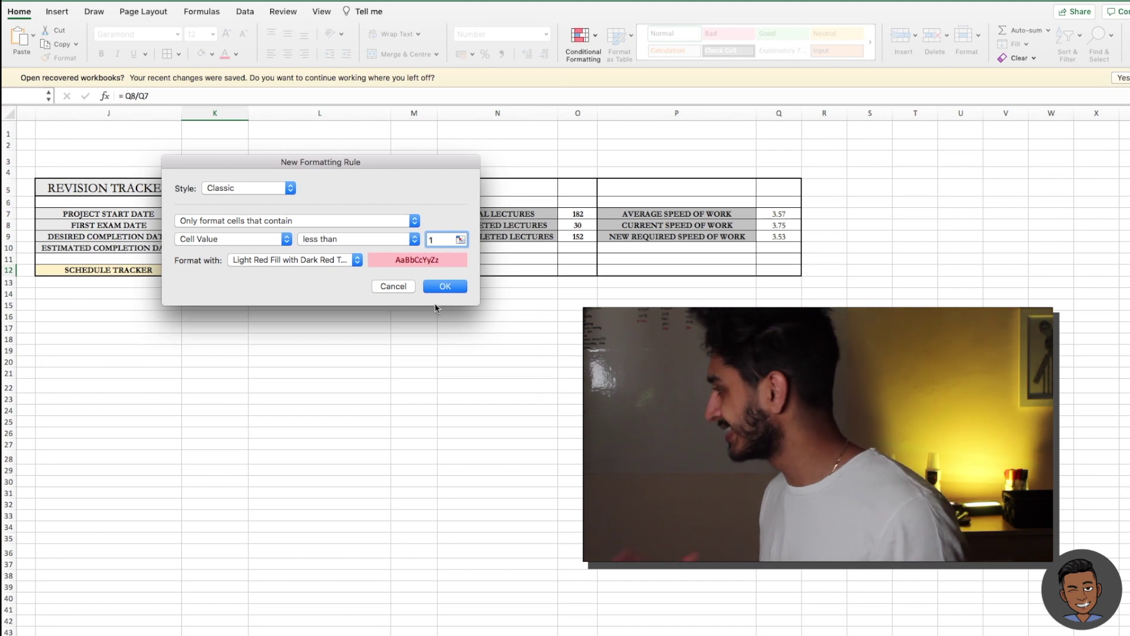
left_click(444, 291)
left_click(257, 291)
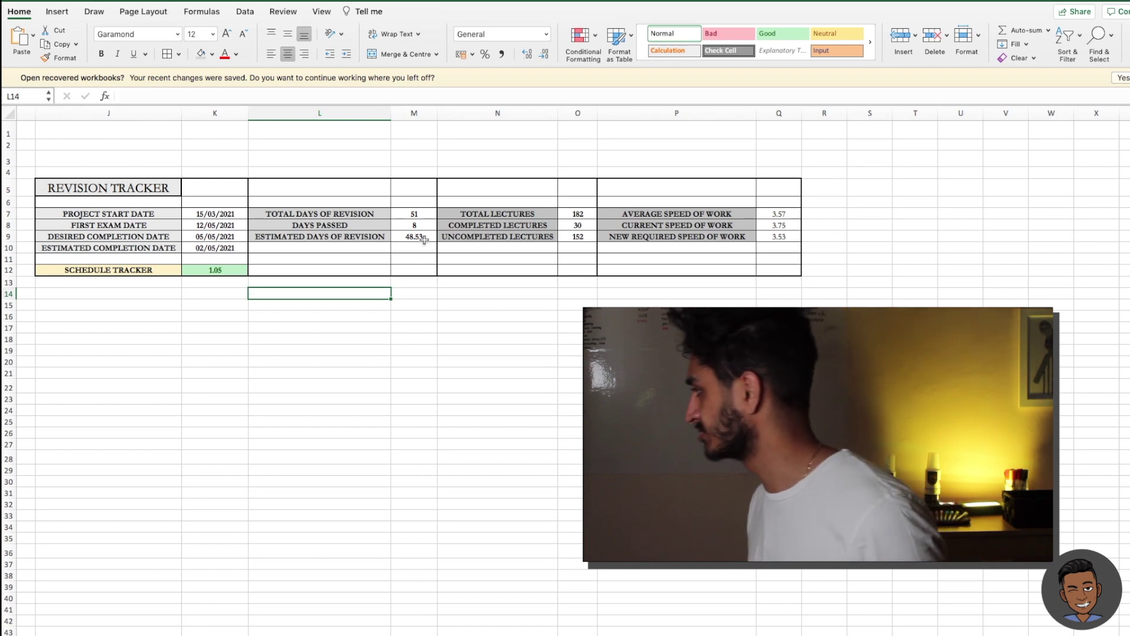
Replace the completed lectures formula in O8 with the value 5 to test the schedule tracker.
left_click(585, 226)
double_click(586, 226)
left_click_drag(616, 225, 430, 232)
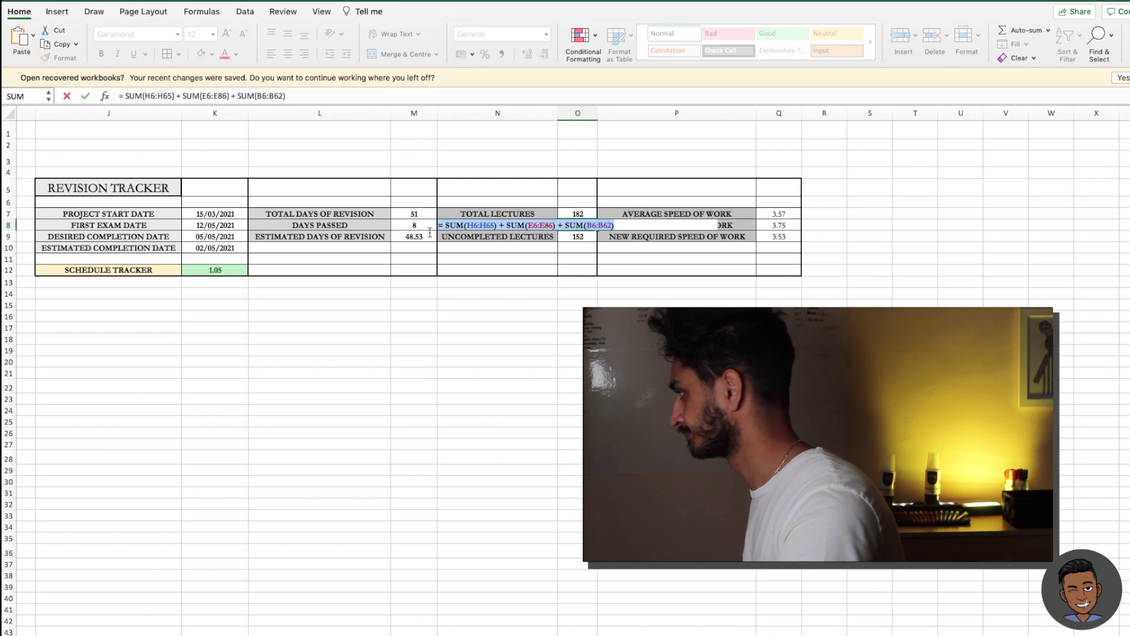
type("5")
key("Return")
left_click(404, 307)
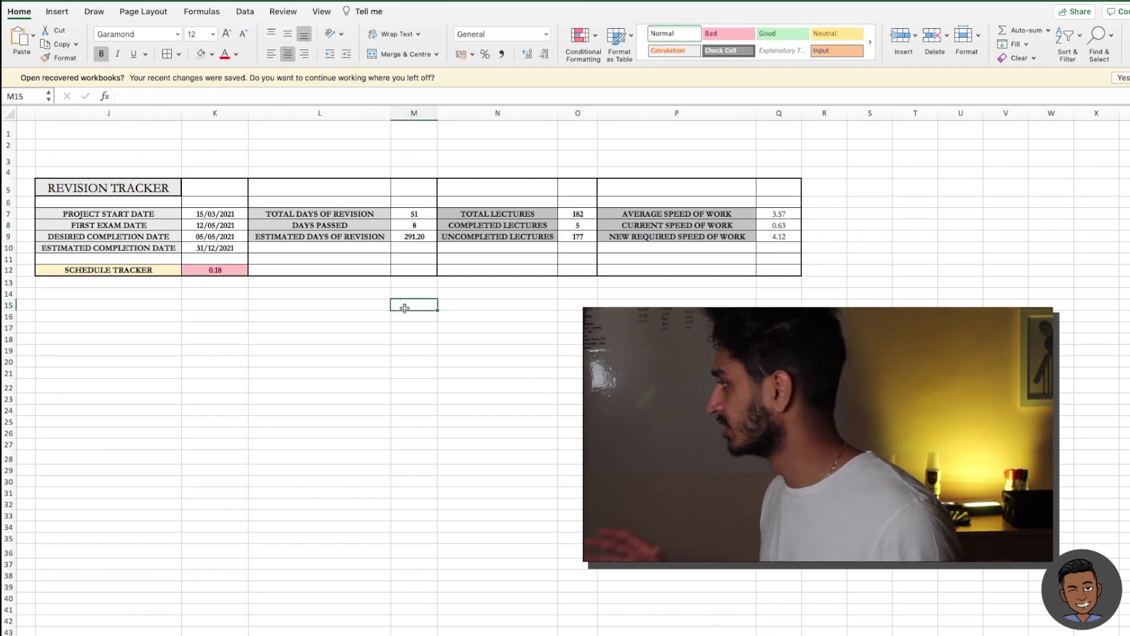